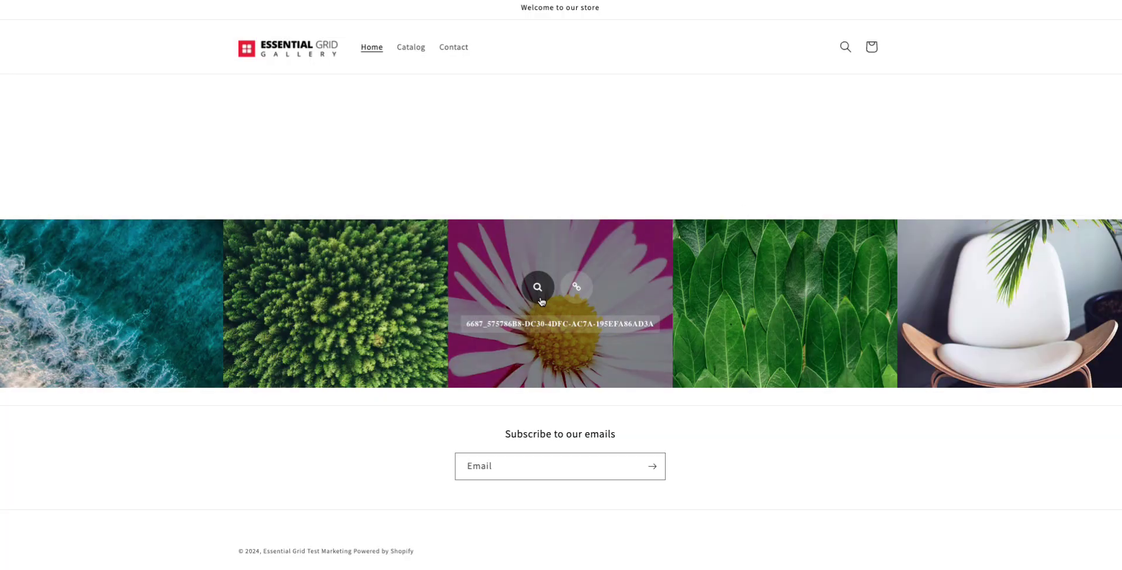
Play the flower and forest tiles' videos in the storefront gallery lightbox
{"action": "left_click", "coordinate": [541, 301]}
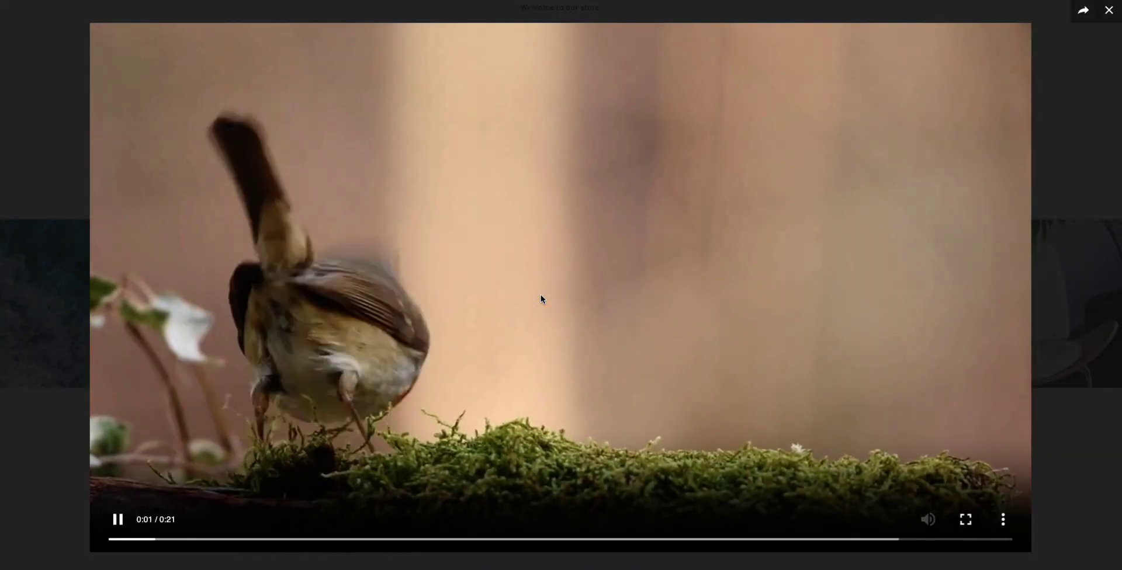
{"action": "key", "text": "Escape"}
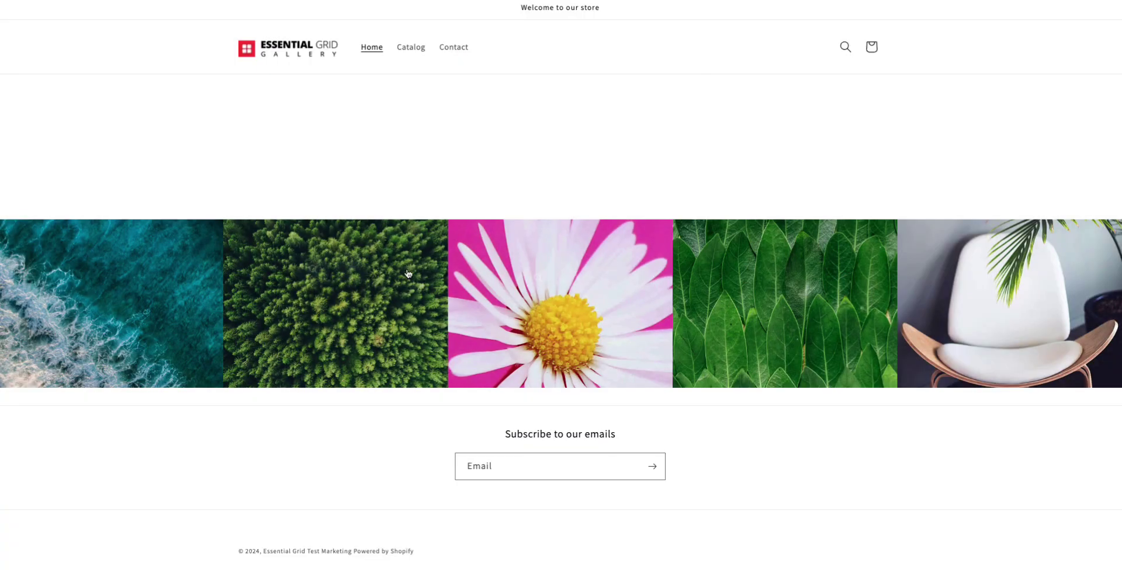
{"action": "left_click", "coordinate": [316, 290]}
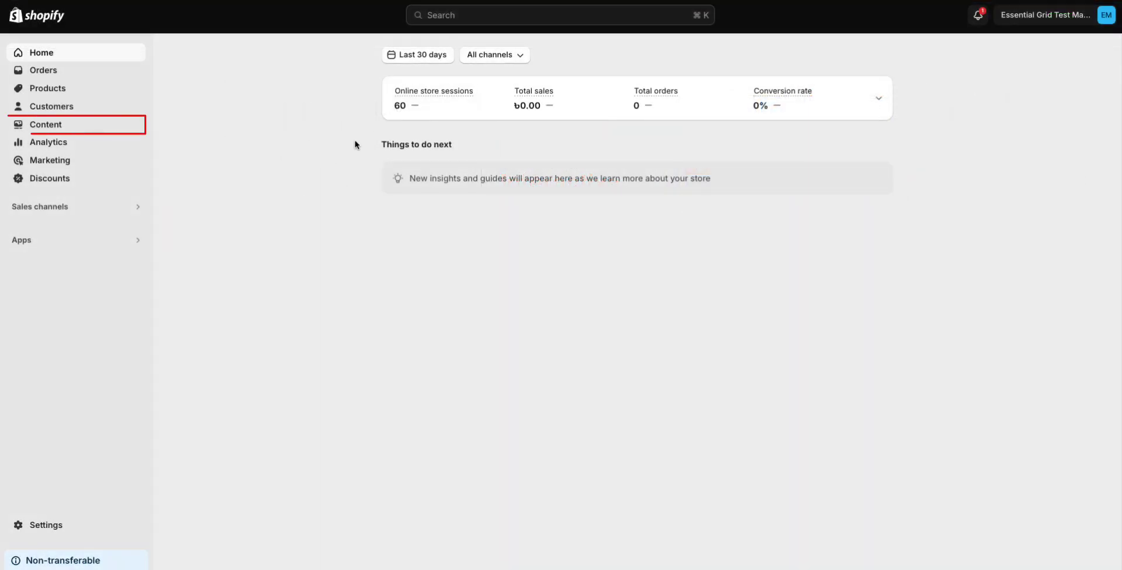
Upload the 11.97 MB MP4 video from Desktop to Content > Files, then list installed apps
{"action": "left_click", "coordinate": [107, 132]}
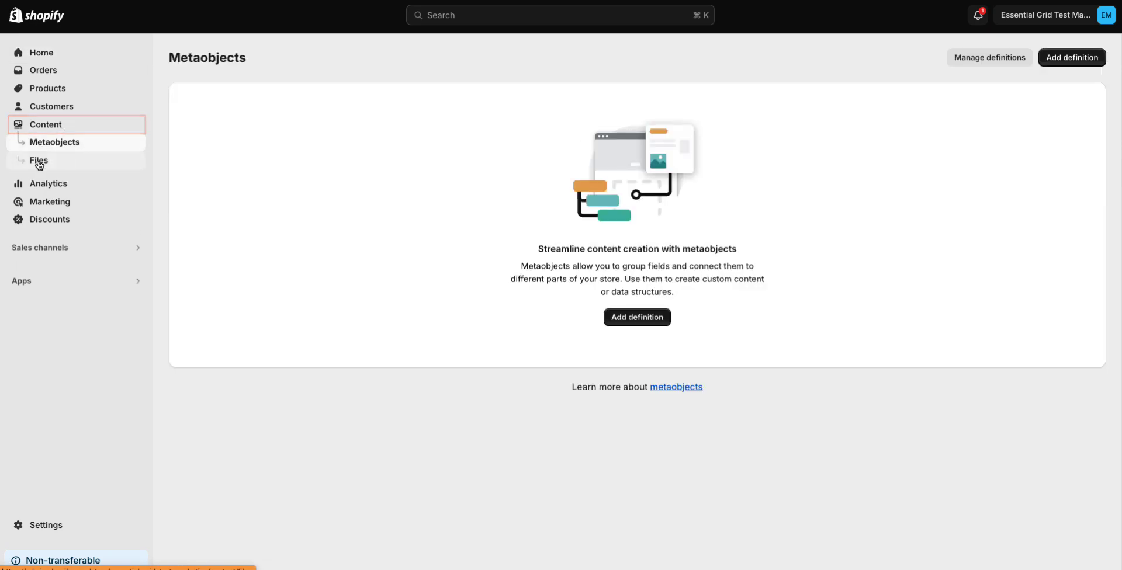
{"action": "left_click", "coordinate": [38, 162]}
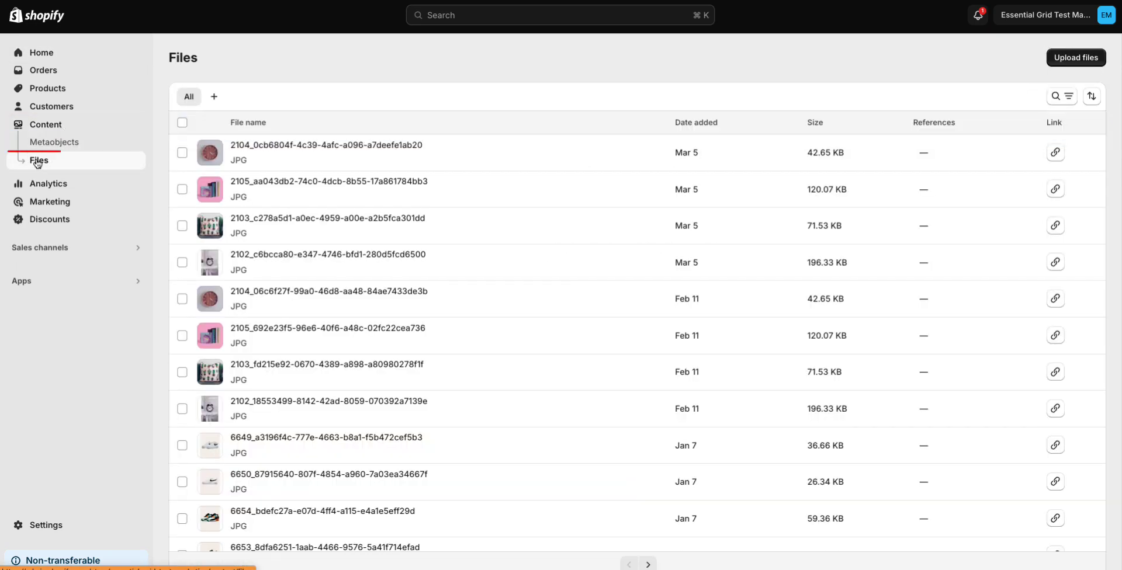
{"action": "left_click", "coordinate": [1068, 58]}
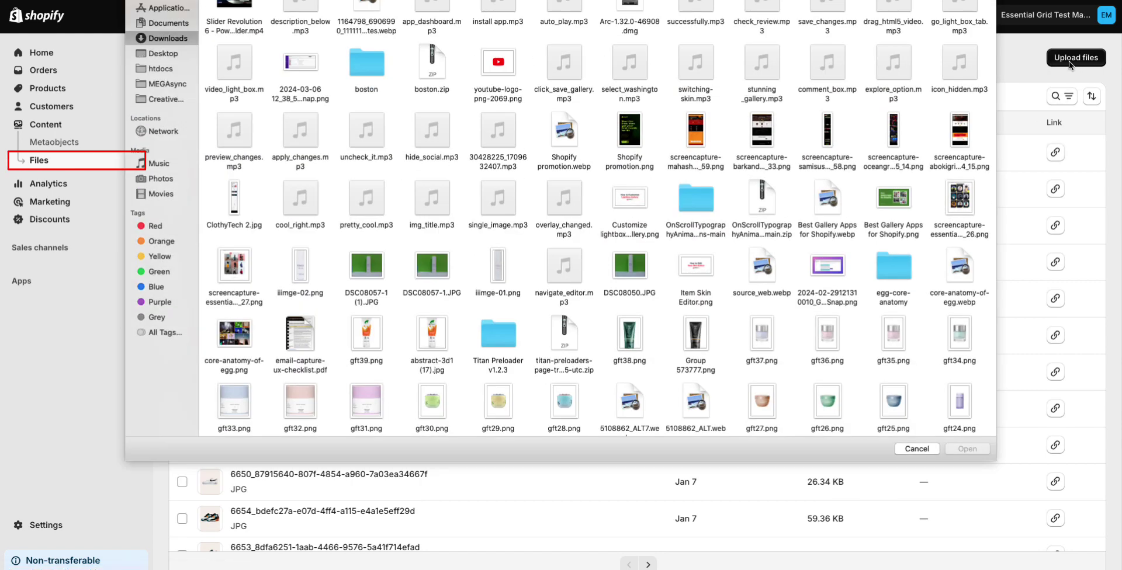
{"action": "left_click", "coordinate": [163, 54]}
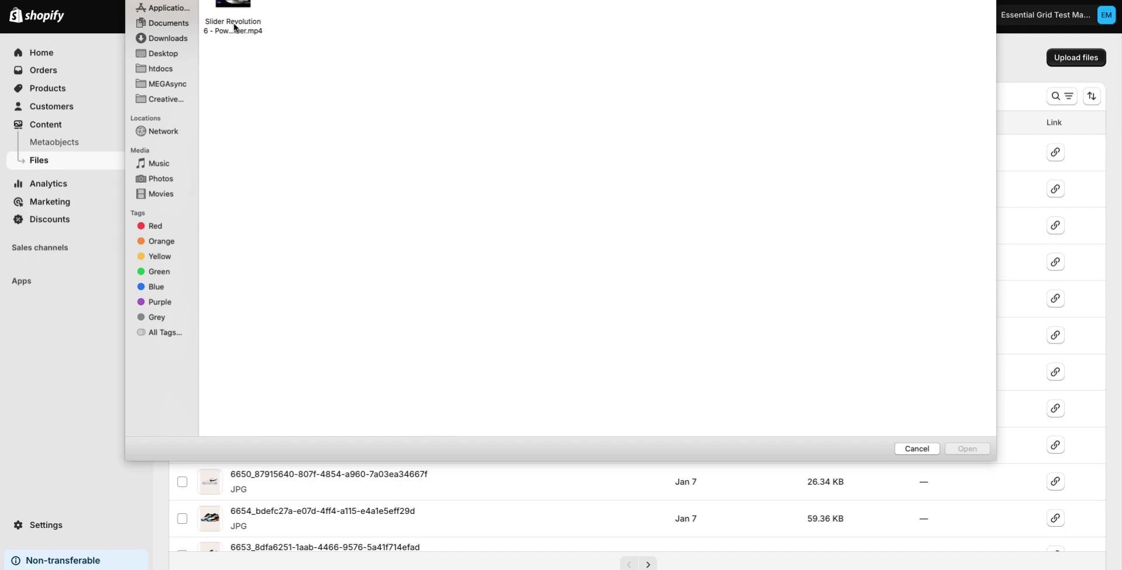
{"action": "left_click", "coordinate": [237, 27]}
{"action": "double_click", "coordinate": [237, 27]}
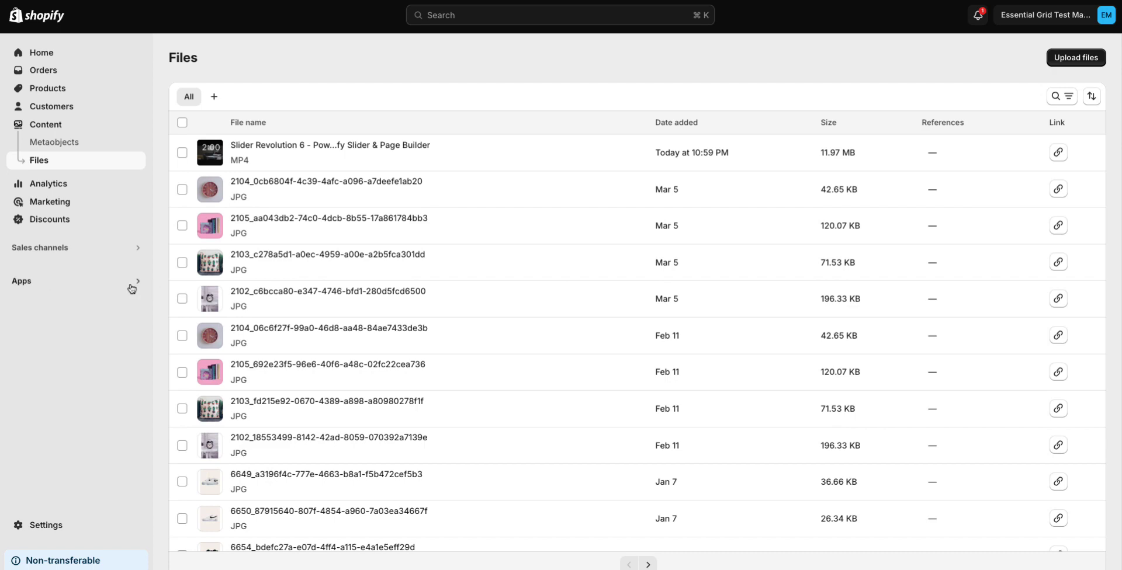
{"action": "left_click", "coordinate": [105, 286]}
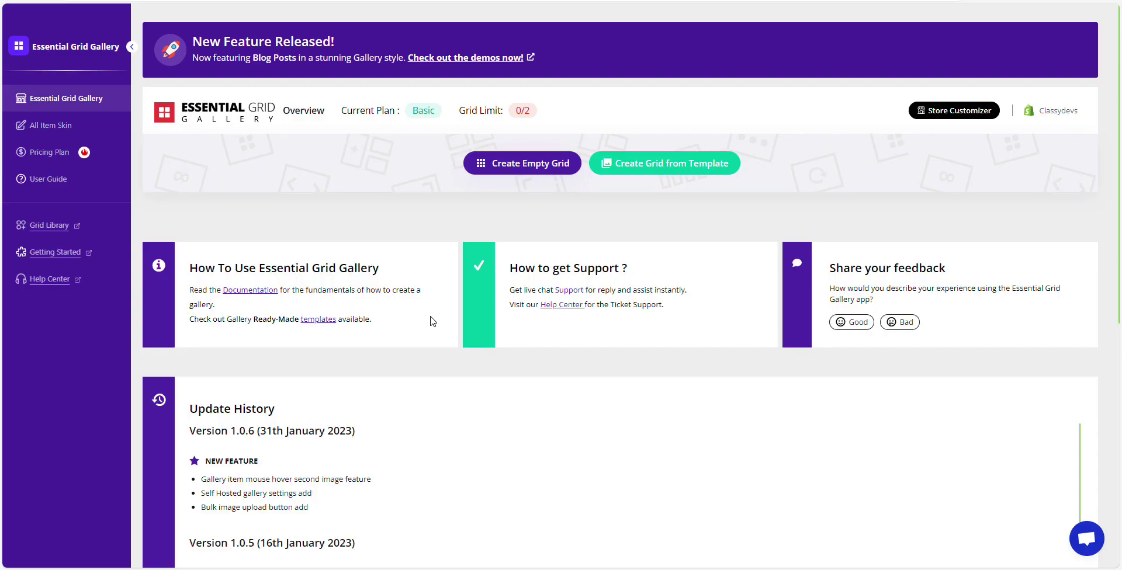
Open Dev App Essential Grid Gallery from the installed apps list
{"action": "left_click", "coordinate": [525, 166]}
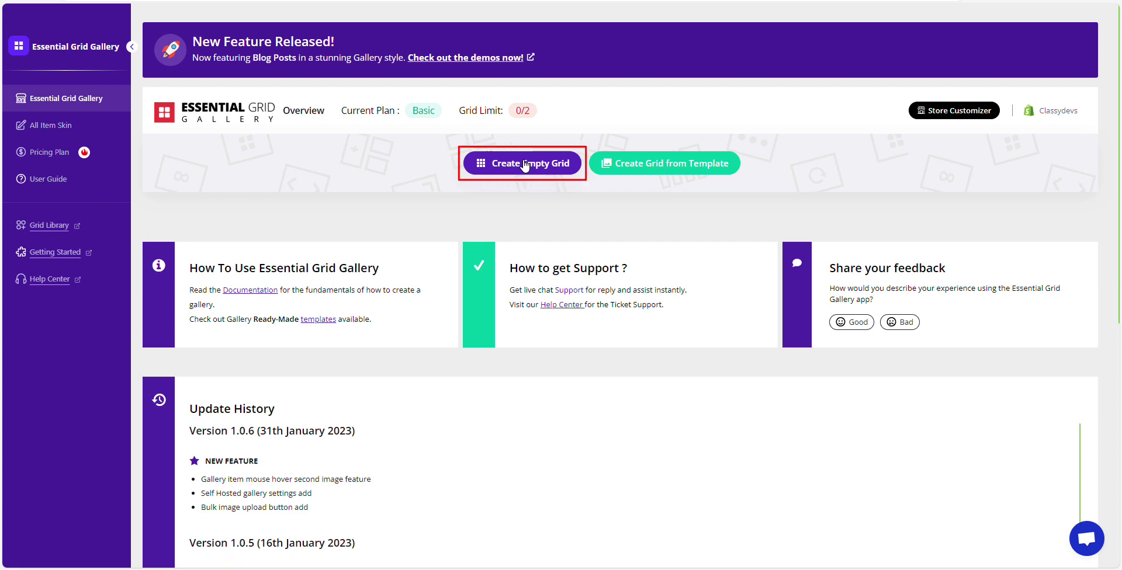
Create an empty grid and title it 'Video Gallery', giving alias video-gallery
{"action": "left_click", "coordinate": [525, 164]}
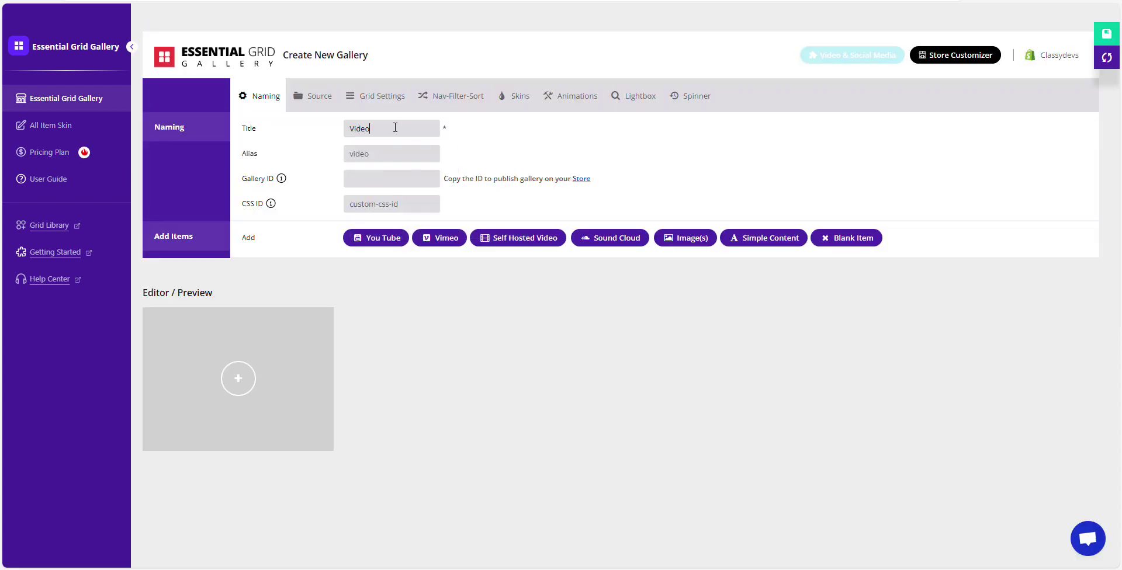
{"action": "double_click", "coordinate": [396, 127]}
{"action": "key", "text": "BackSpace"}
{"action": "type", "text": "Video Gallery"}
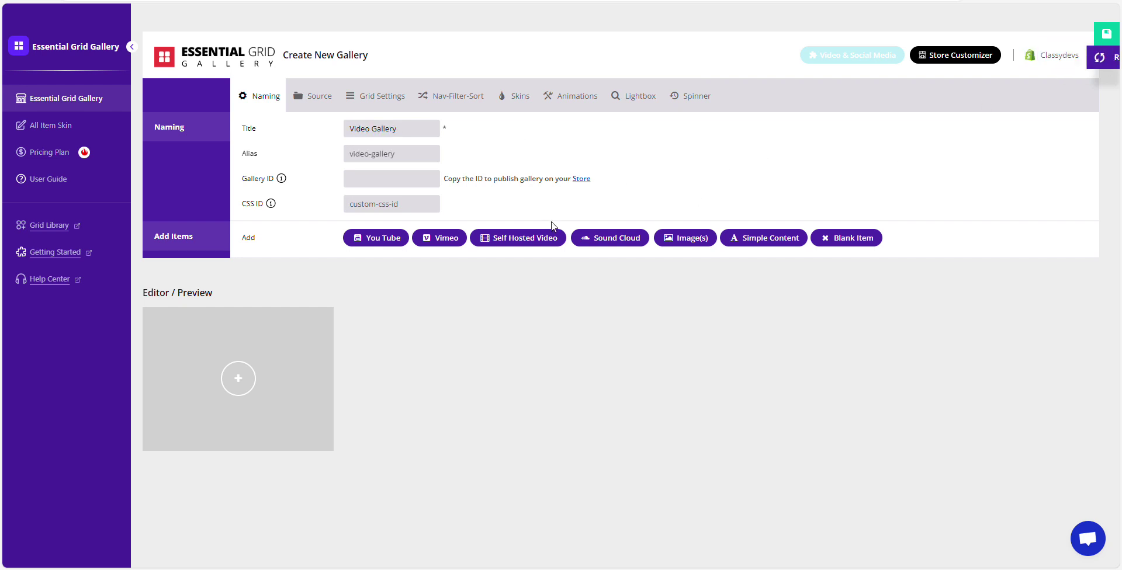
{"action": "mouse_move", "coordinate": [222, 398]}
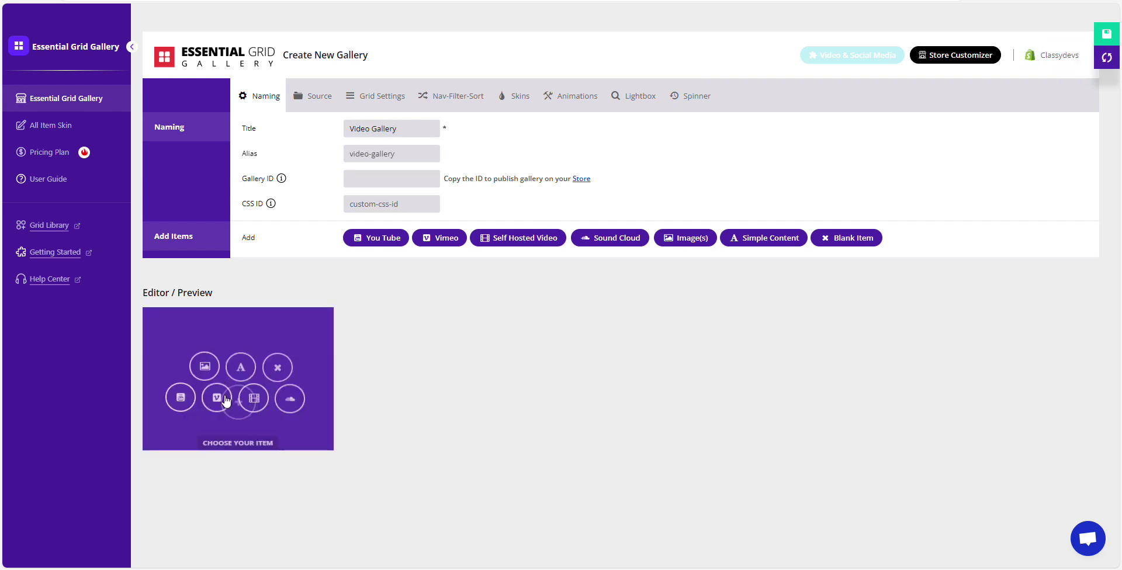
Add a self-hosted video item with the copied Shopify CDN MP4 link, keeping ratio 16:9
{"action": "left_click", "coordinate": [254, 397]}
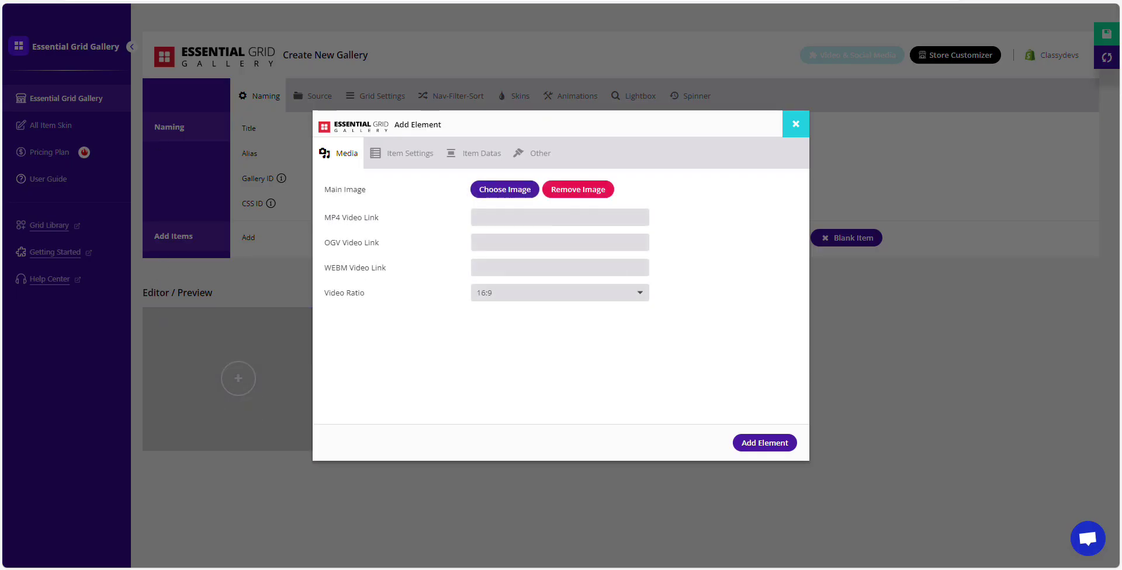
{"action": "key", "text": "ctrl+Tab"}
{"action": "left_click", "coordinate": [1043, 165]}
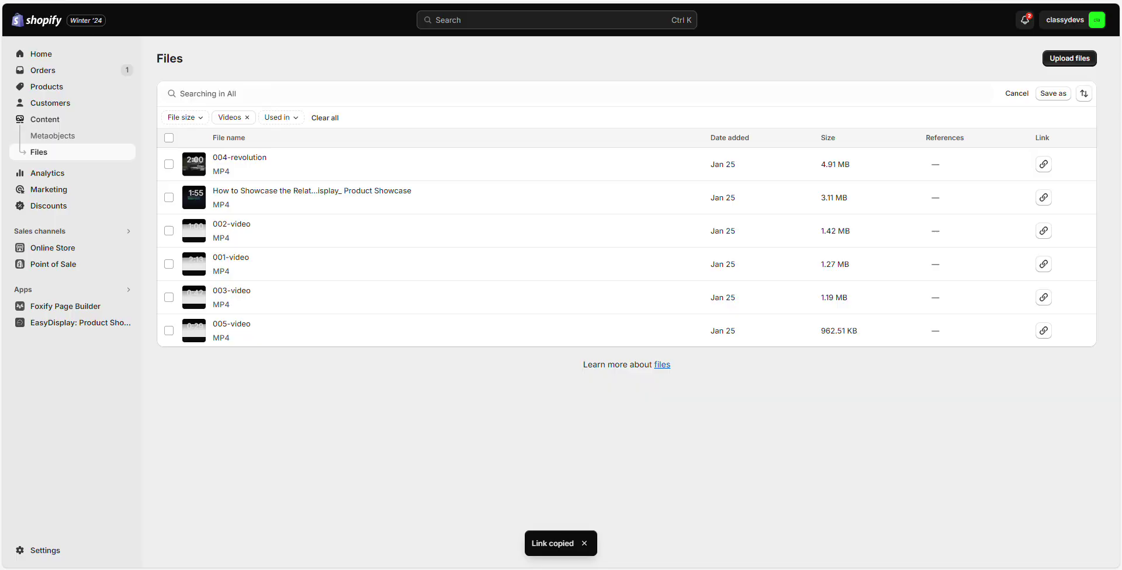
{"action": "key", "text": "ctrl+shift+Tab"}
{"action": "left_click", "coordinate": [543, 218]}
{"action": "key", "text": "ctrl+v"}
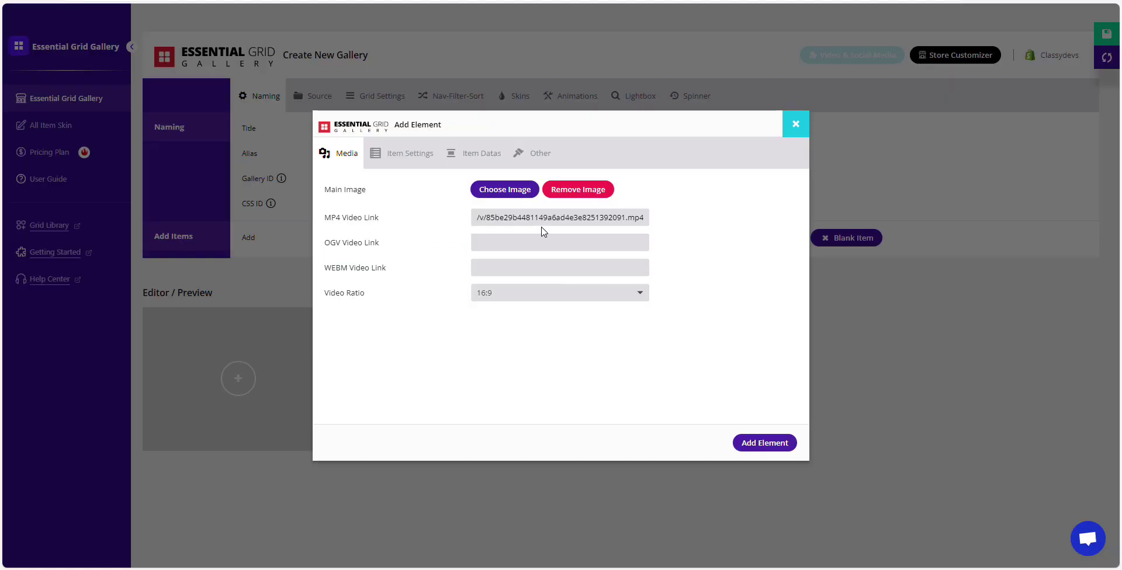
{"action": "left_click", "coordinate": [510, 259]}
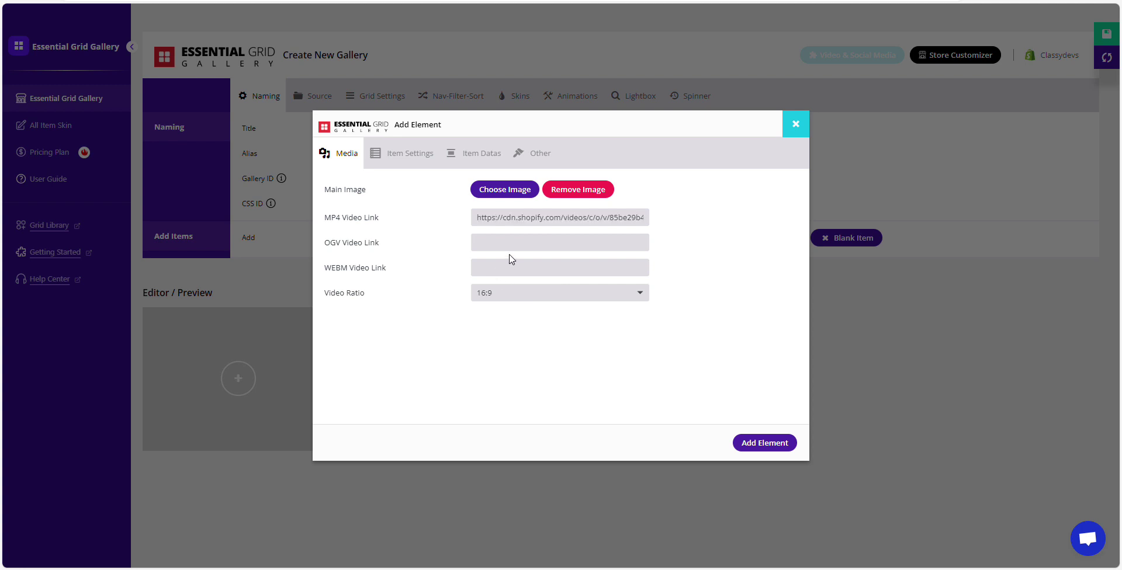
{"action": "left_click", "coordinate": [505, 294]}
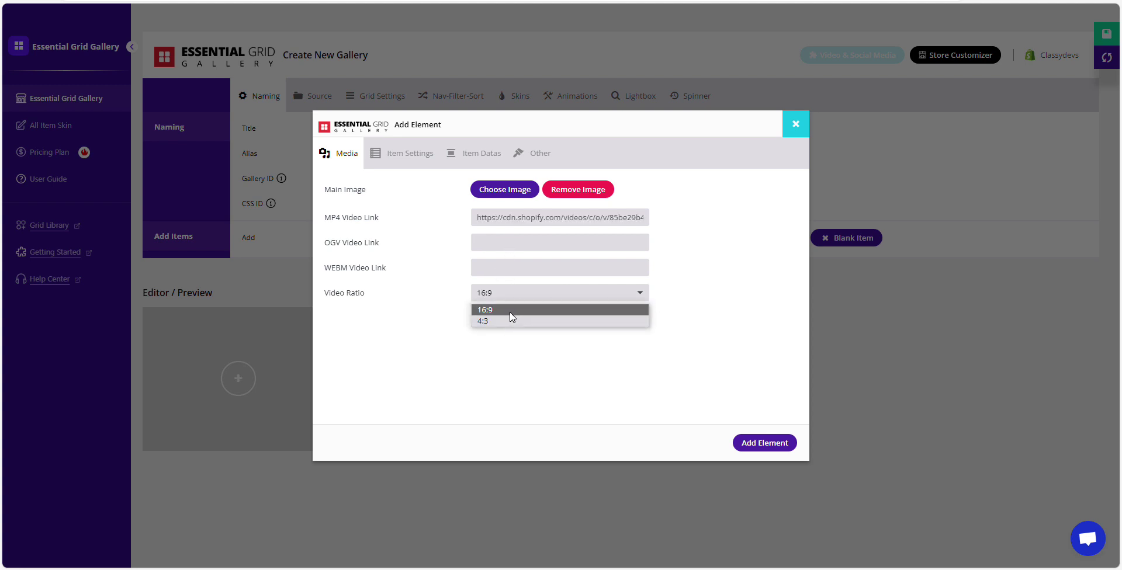
{"action": "left_click", "coordinate": [509, 309]}
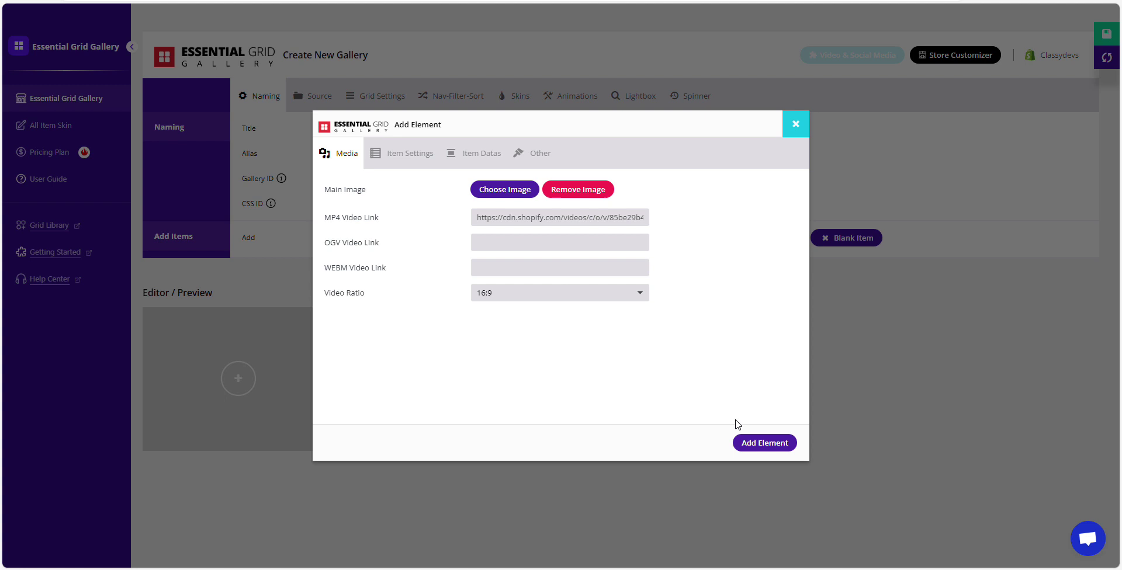
Add the video element to the grid and save Video Gallery as Gallery ID 1
{"action": "left_click", "coordinate": [758, 449]}
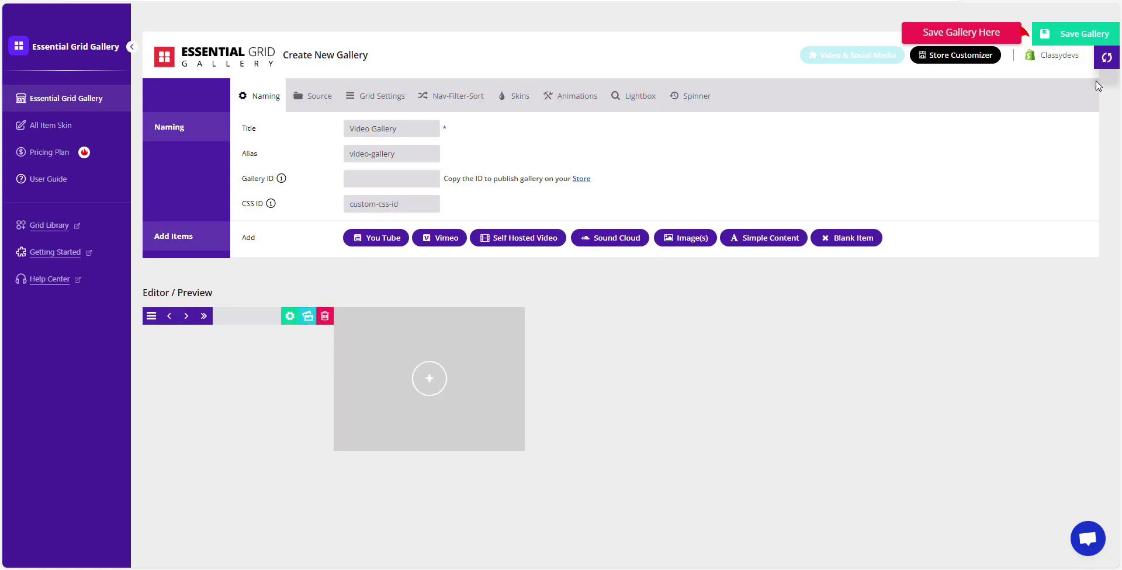
{"action": "left_click", "coordinate": [1065, 34]}
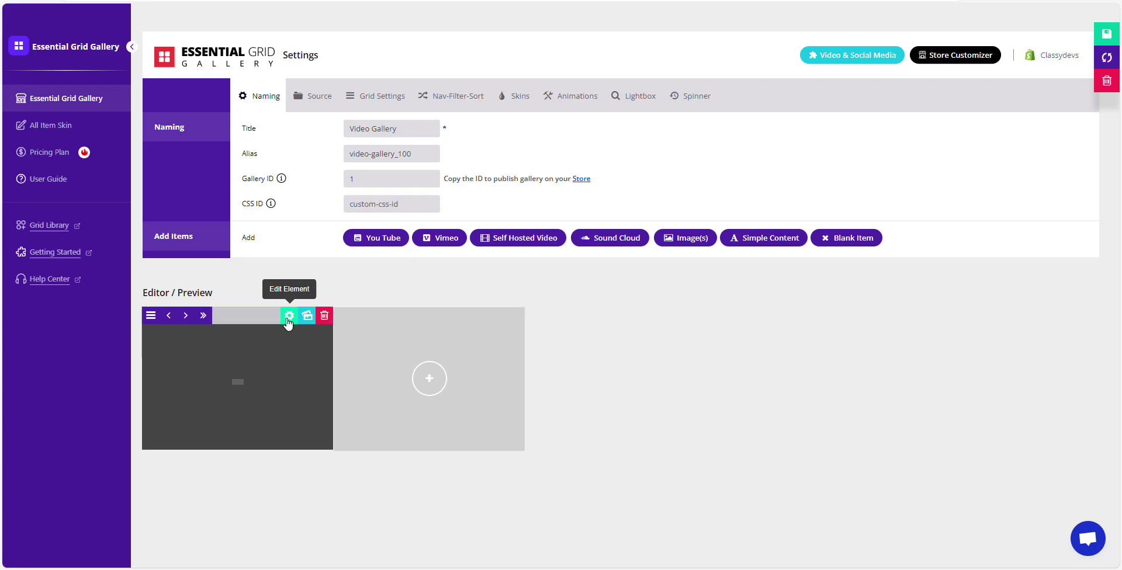
Make the wooden clock image the video item's cover, refresh the grid and save
{"action": "left_click", "coordinate": [290, 318]}
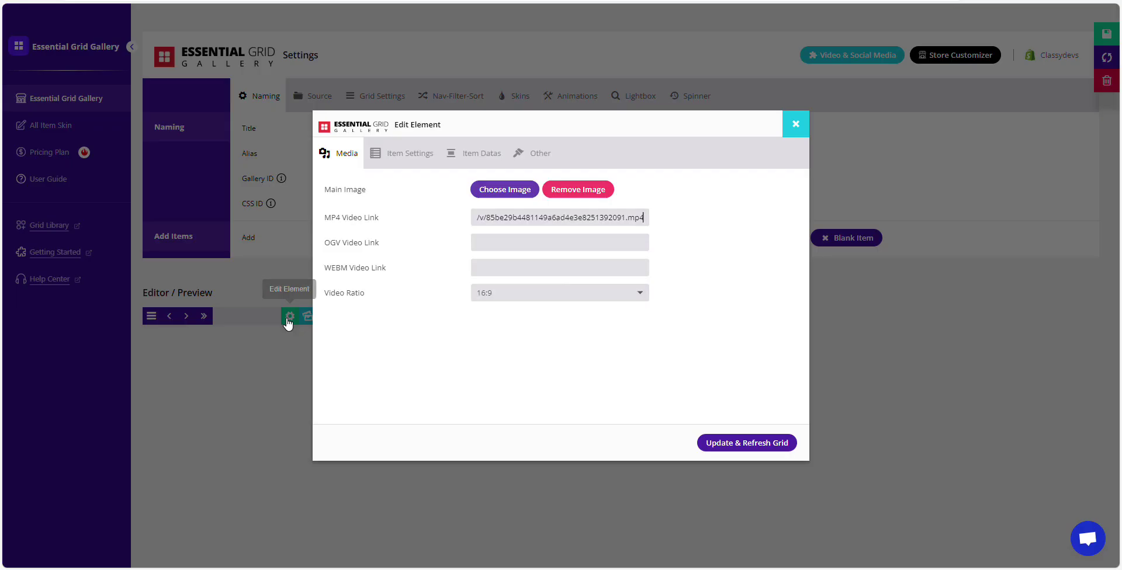
{"action": "left_click", "coordinate": [506, 191]}
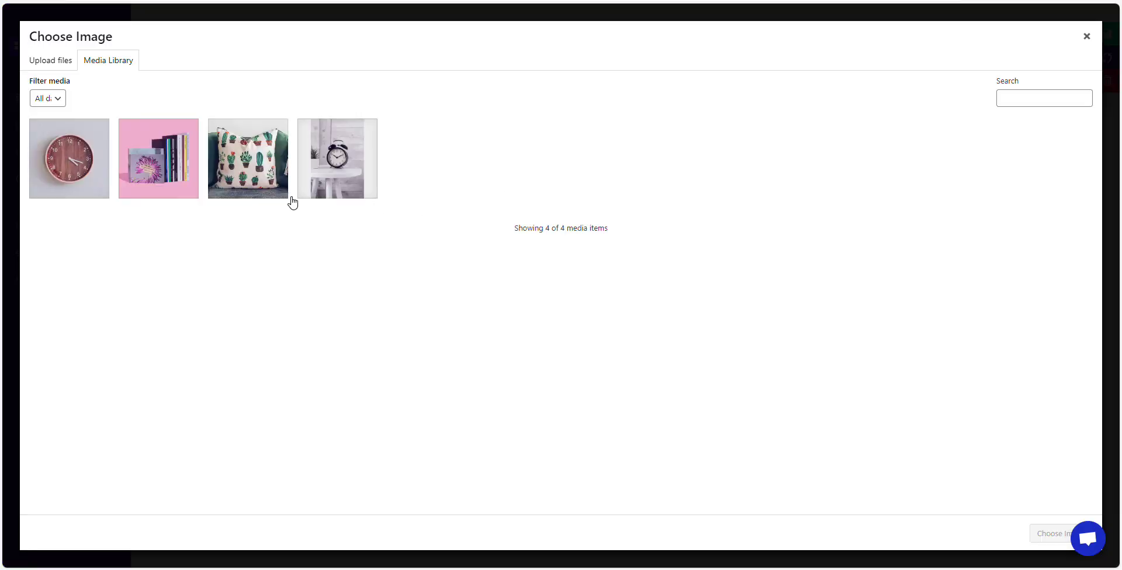
{"action": "left_click", "coordinate": [70, 164]}
{"action": "left_click", "coordinate": [1043, 534]}
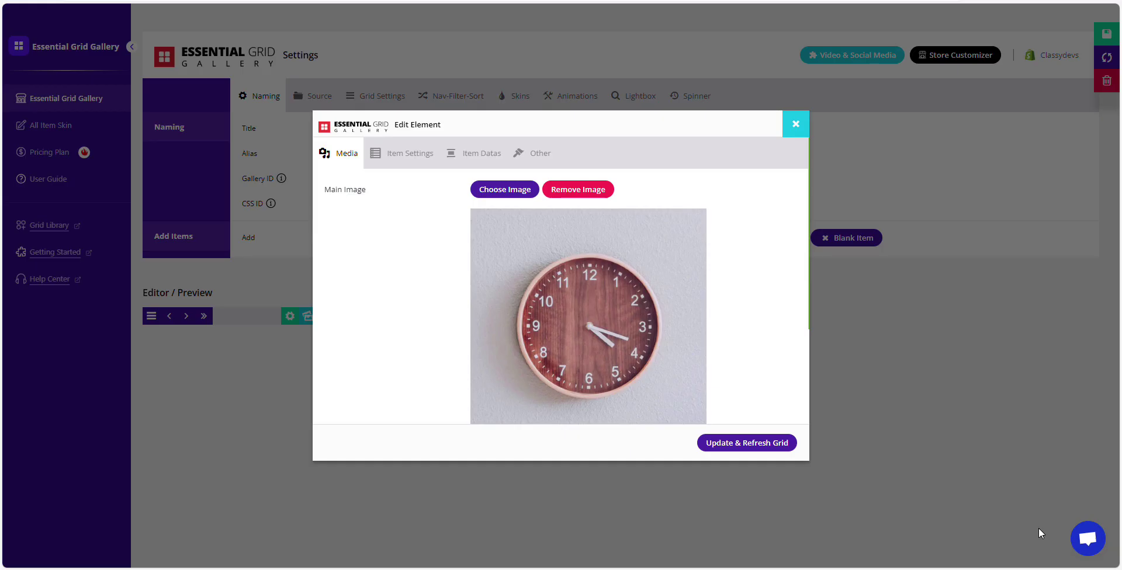
{"action": "left_click", "coordinate": [761, 443]}
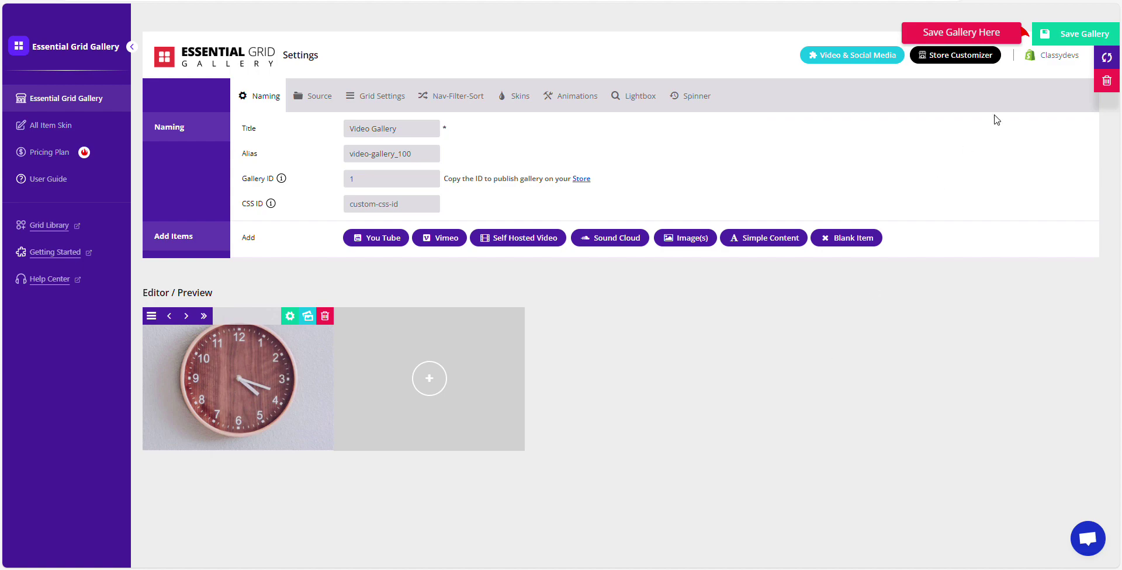
{"action": "left_click", "coordinate": [1085, 41]}
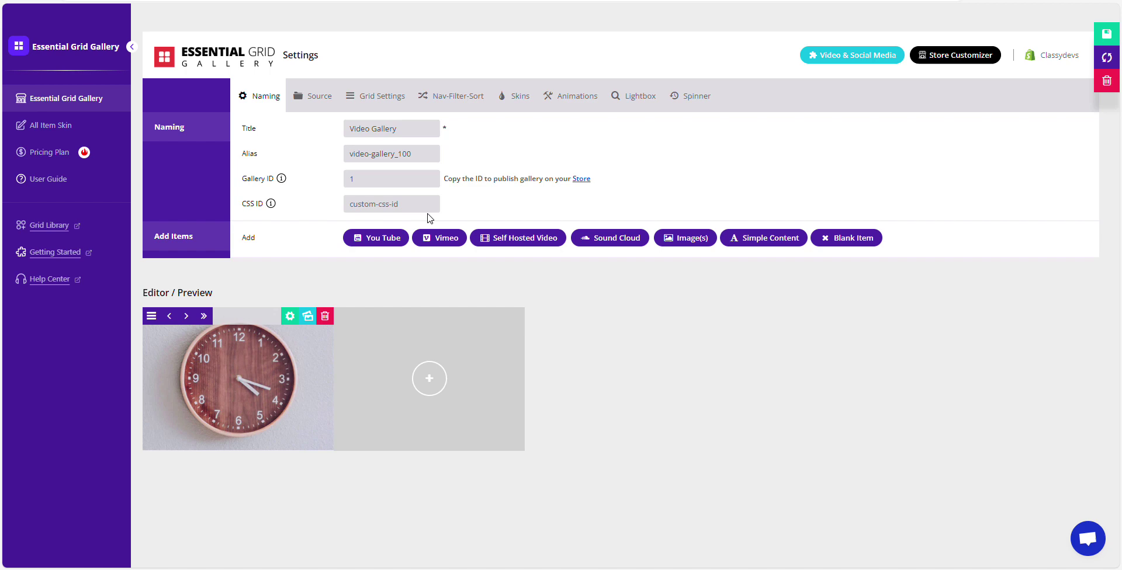
Switch the item skin from Starter to Washington and save the gallery
{"action": "left_click", "coordinate": [508, 103]}
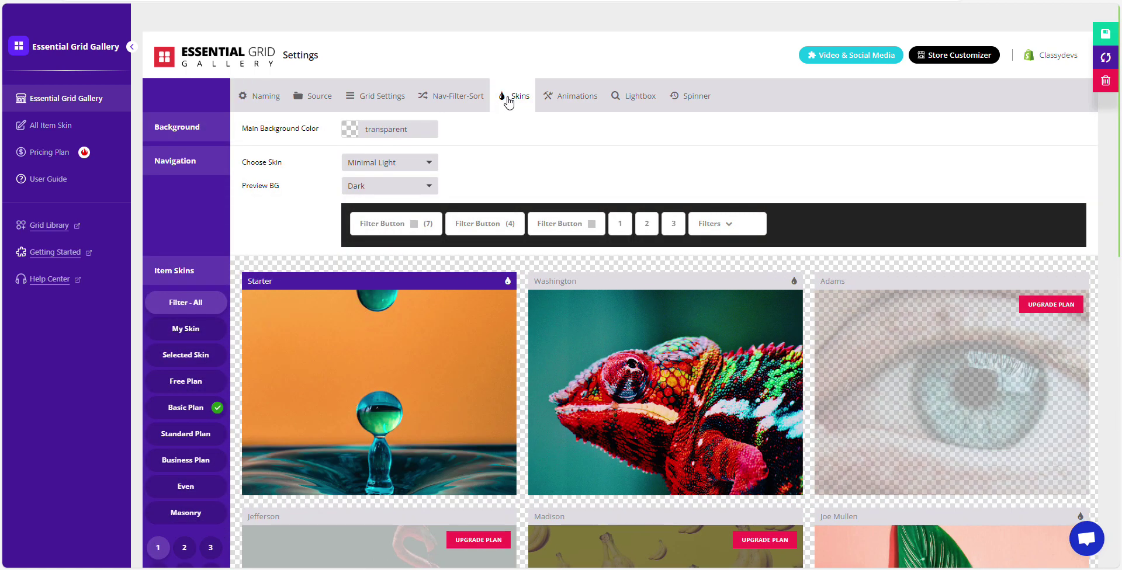
{"action": "left_click", "coordinate": [648, 286]}
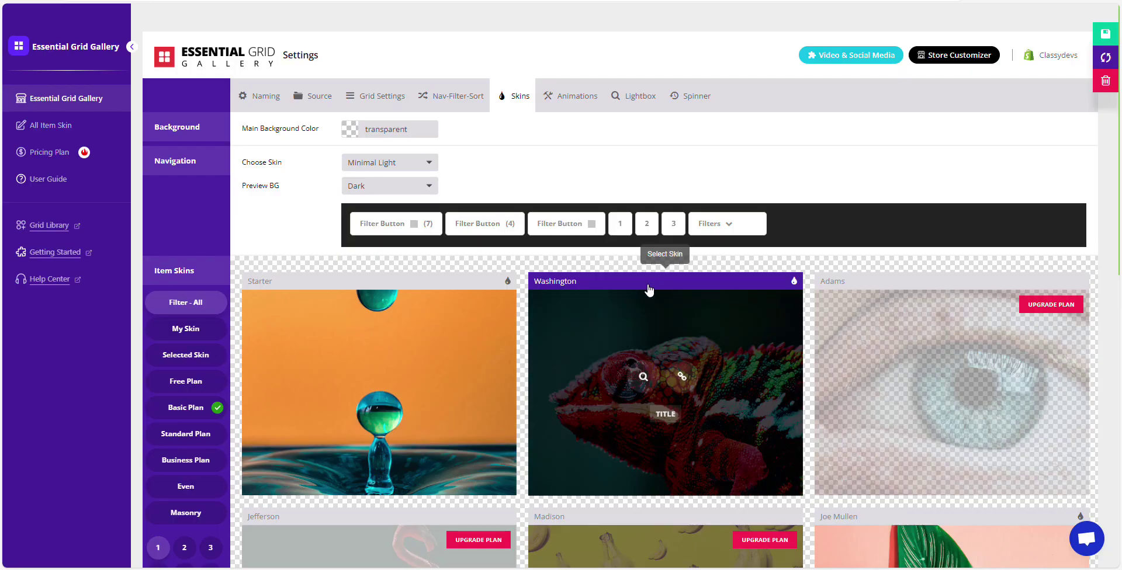
{"action": "left_click", "coordinate": [513, 111]}
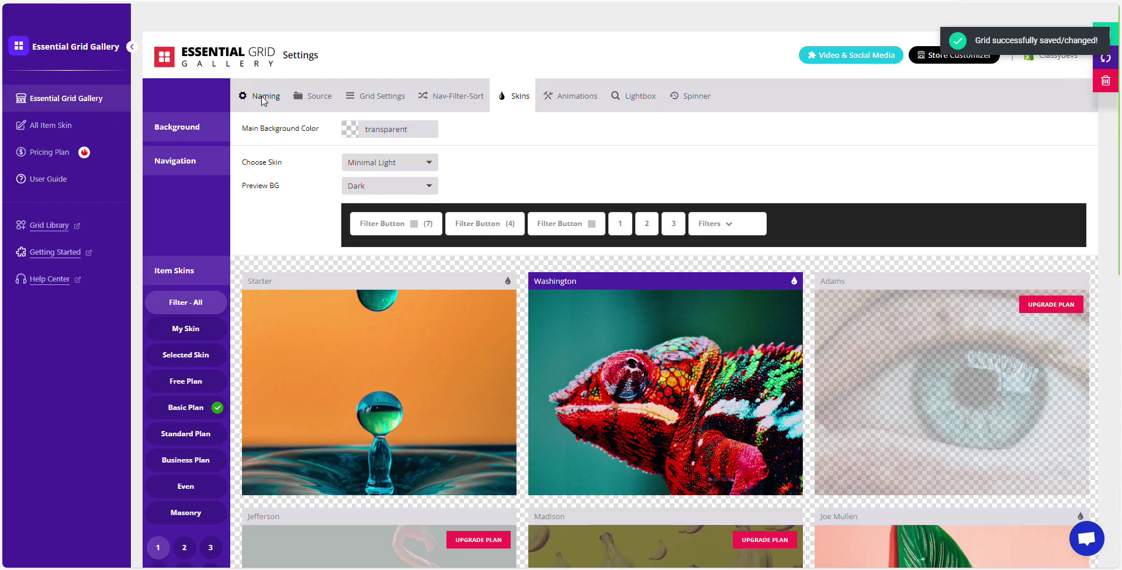
Return to the naming page and preview the clock item in the lightbox
{"action": "left_click", "coordinate": [262, 97]}
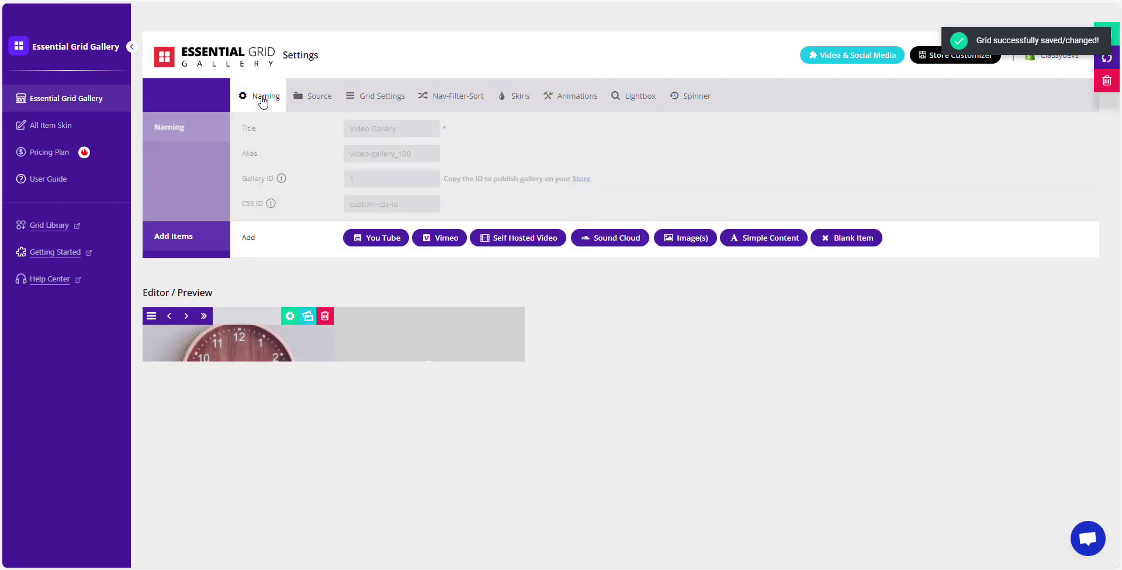
{"action": "mouse_move", "coordinate": [226, 381]}
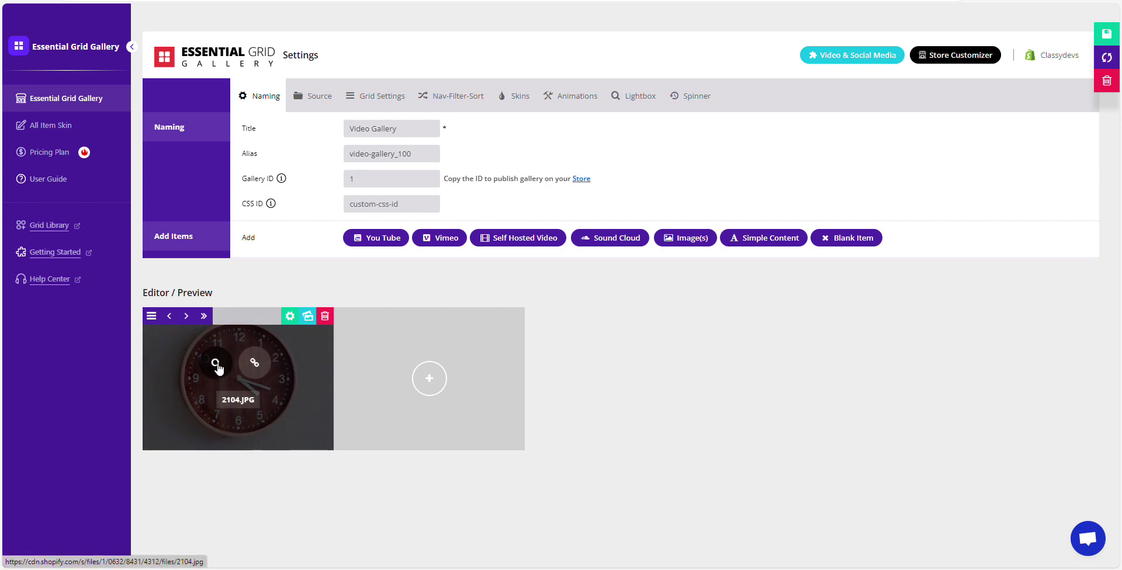
{"action": "left_click", "coordinate": [215, 363]}
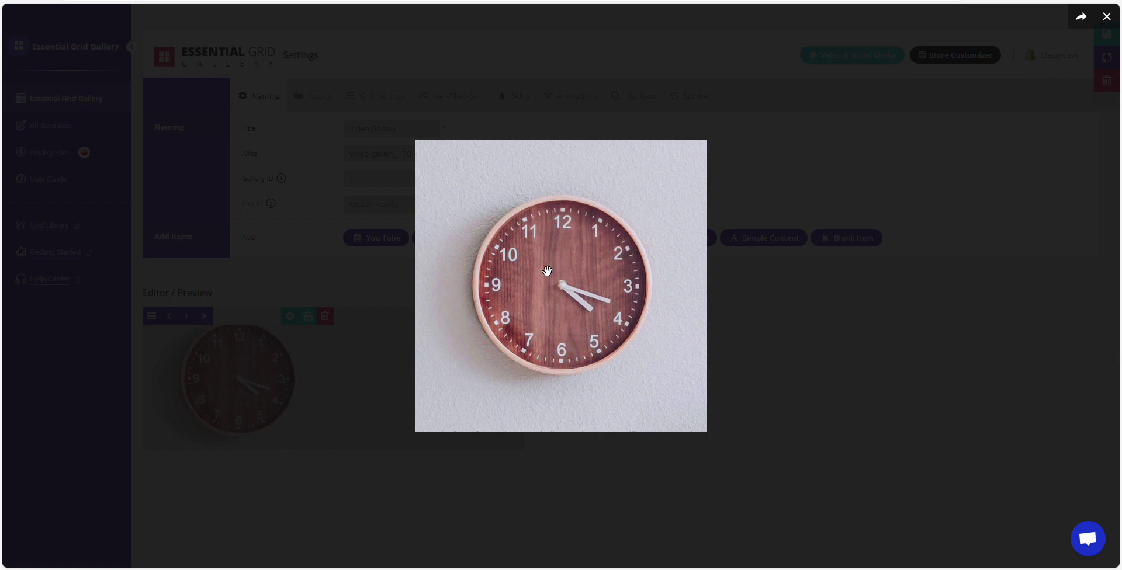
{"action": "left_click", "coordinate": [791, 315]}
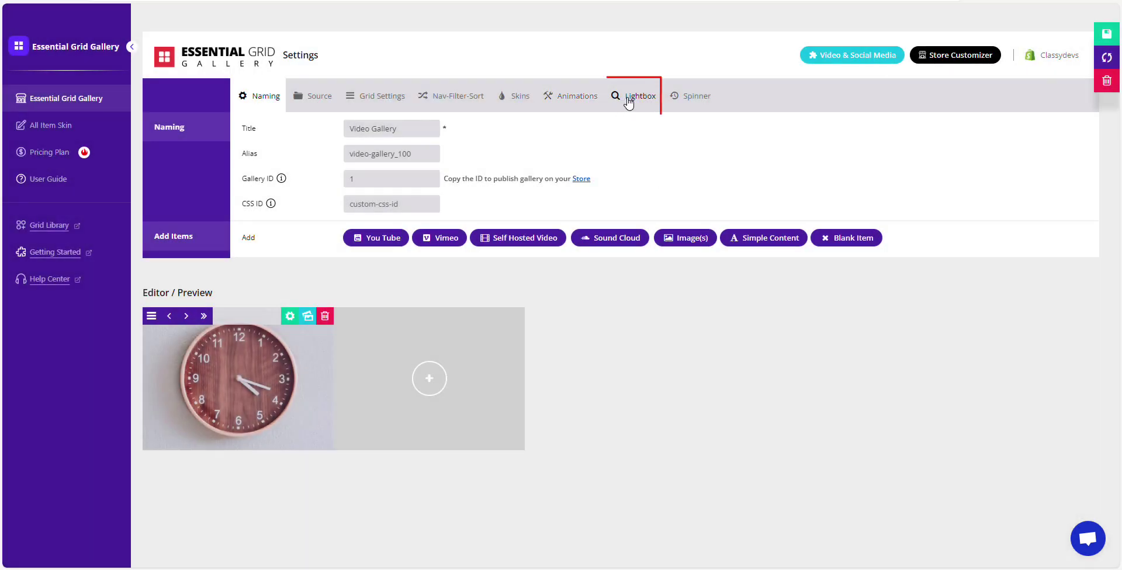
Move HTML5 Video above Featured Image in the lightbox source order, enable it, and save
{"action": "left_click", "coordinate": [631, 100]}
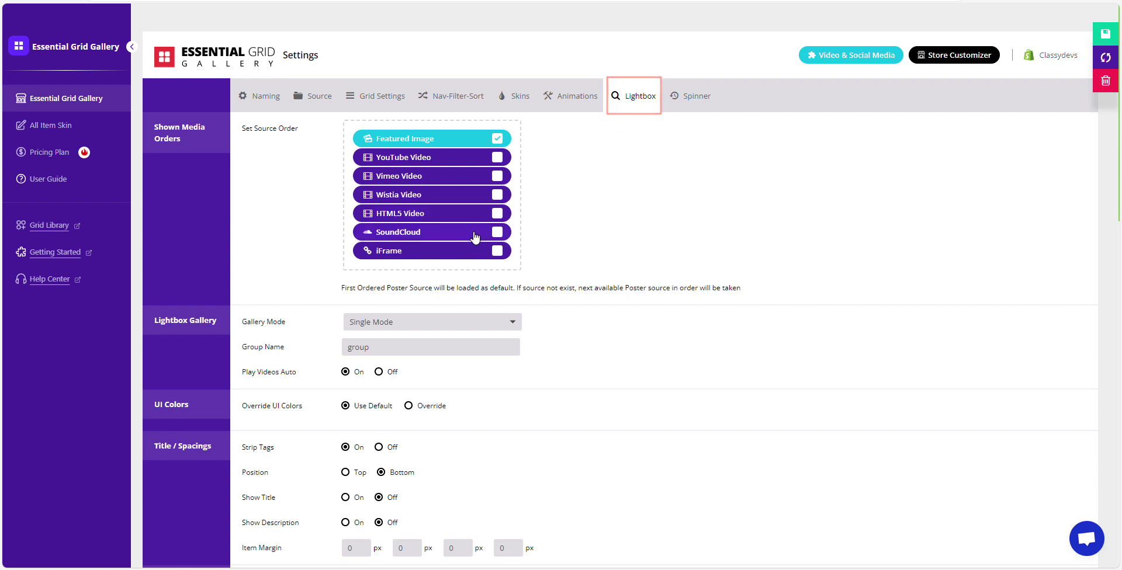
{"action": "left_click_drag", "start_coordinate": [427, 215], "coordinate": [479, 140]}
{"action": "left_click", "coordinate": [498, 139]}
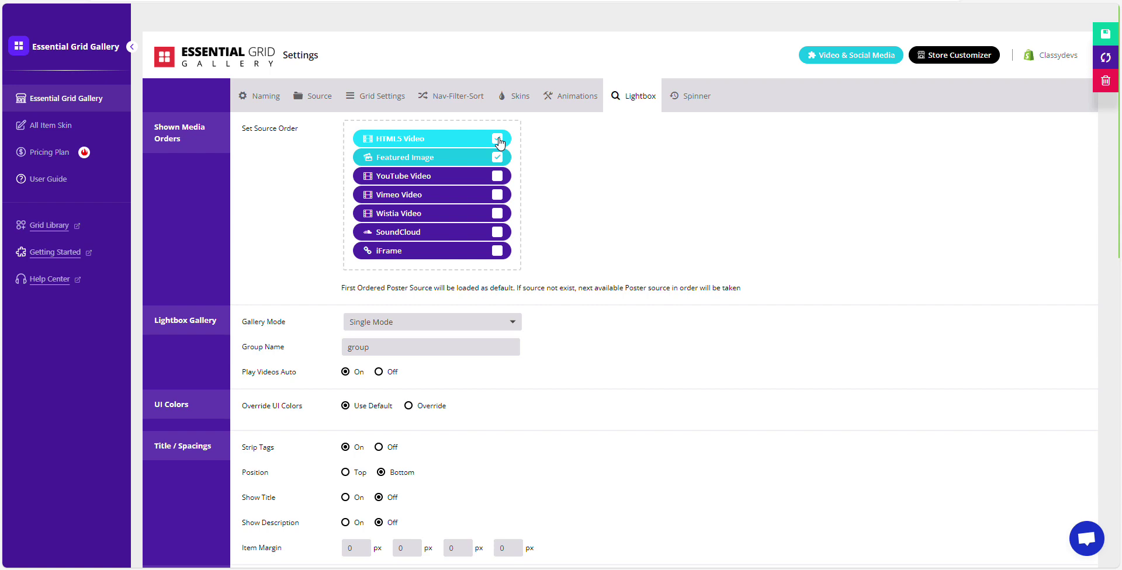
{"action": "left_click", "coordinate": [1092, 39]}
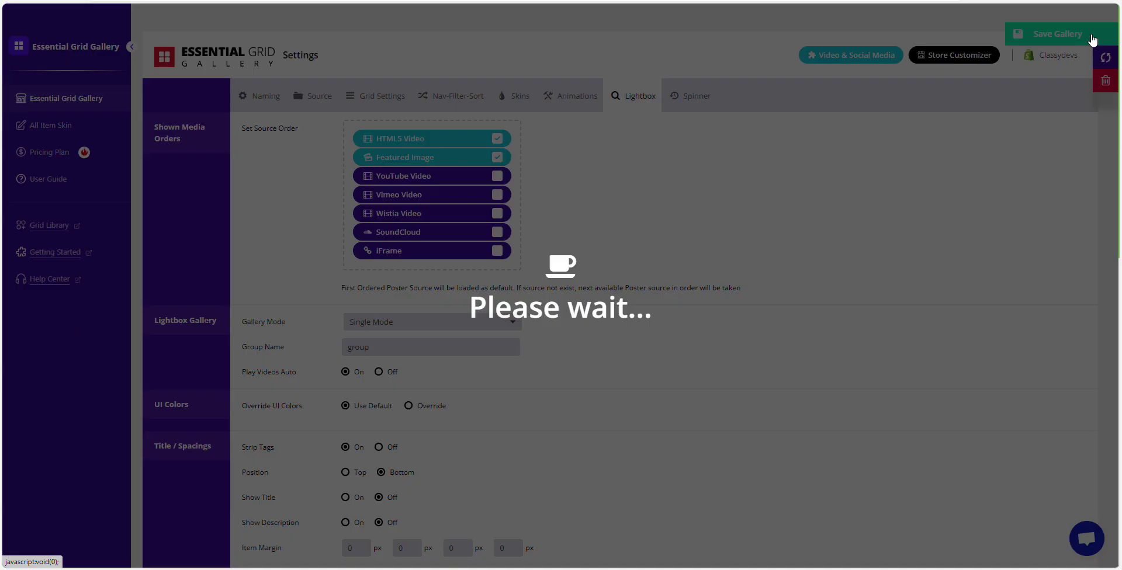
{"action": "scroll", "coordinate": [515, 240], "scroll_direction": "down", "scroll_amount": 11}
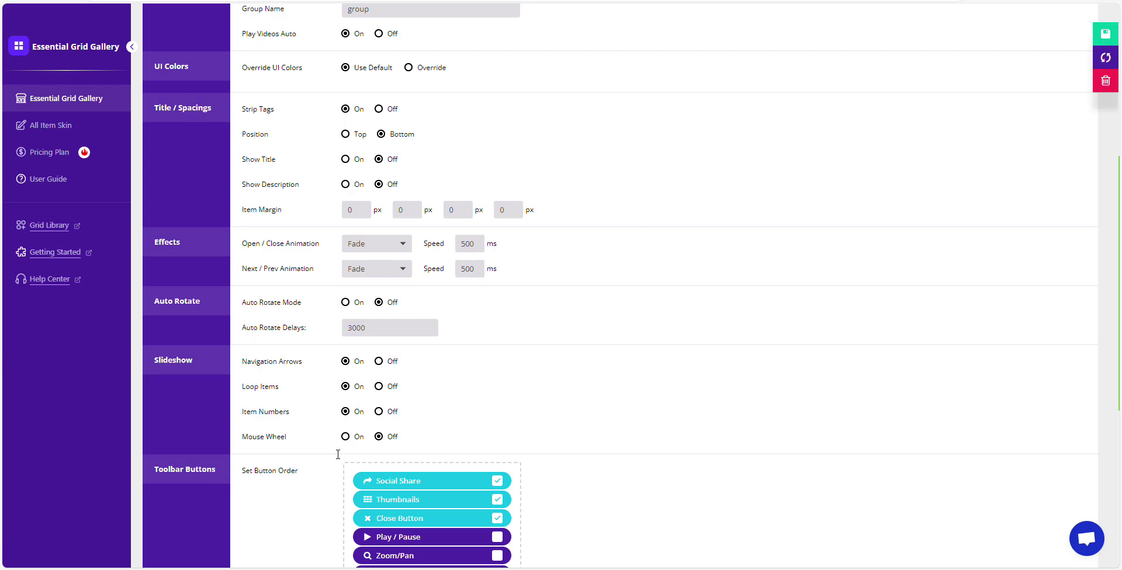
Preview the item's video in the lightbox, then set Play Videos Auto to Off
{"action": "left_click", "coordinate": [218, 445]}
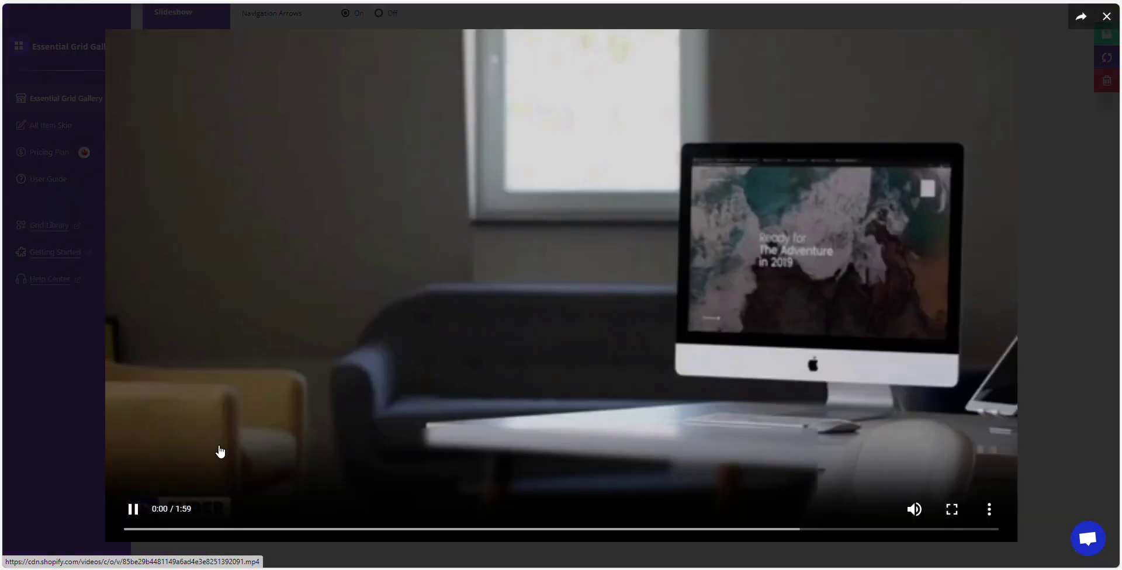
{"action": "left_click", "coordinate": [1107, 19]}
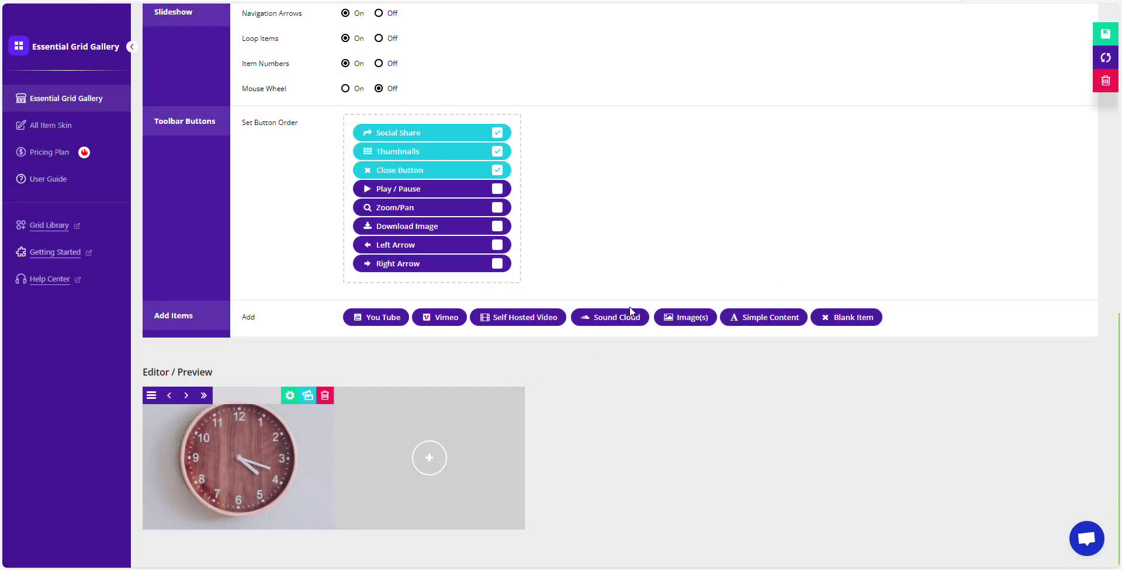
{"action": "scroll", "coordinate": [652, 234], "scroll_direction": "up", "scroll_amount": 7}
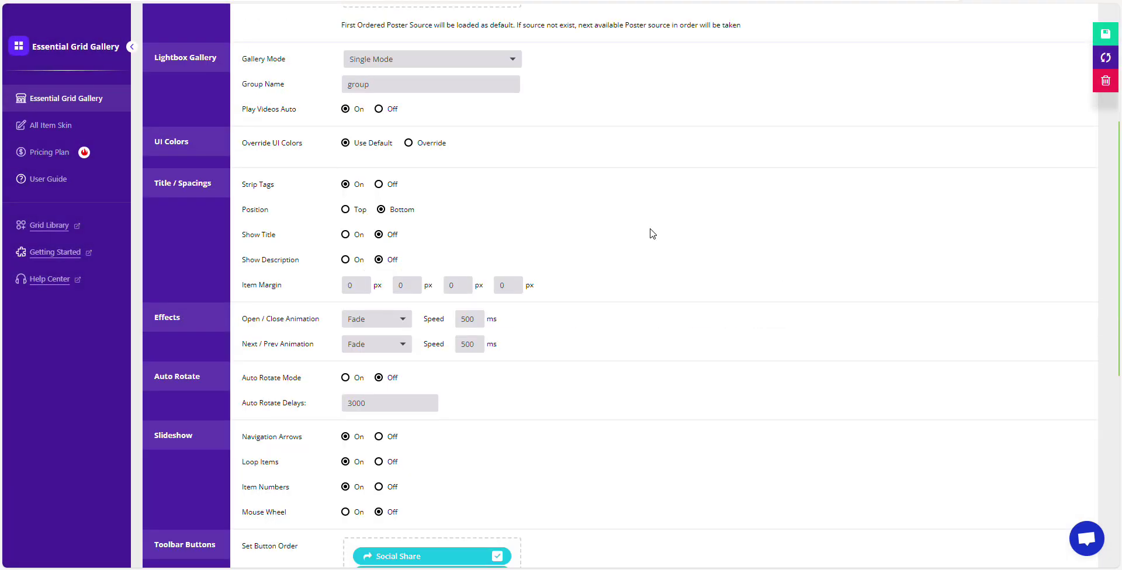
{"action": "scroll", "coordinate": [652, 234], "scroll_direction": "up", "scroll_amount": 2}
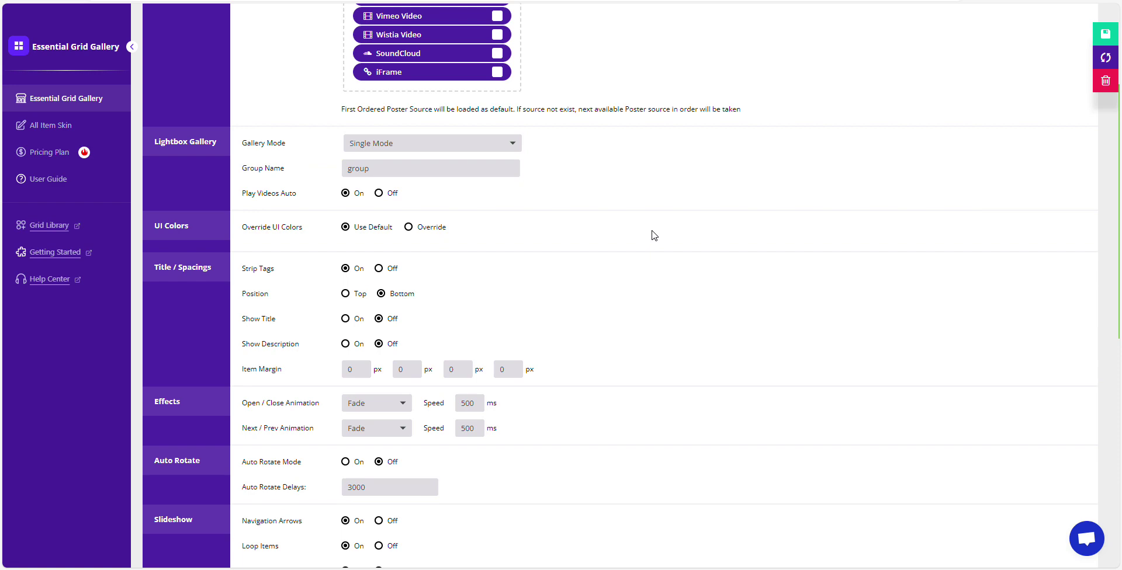
{"action": "scroll", "coordinate": [652, 234], "scroll_direction": "up", "scroll_amount": 3}
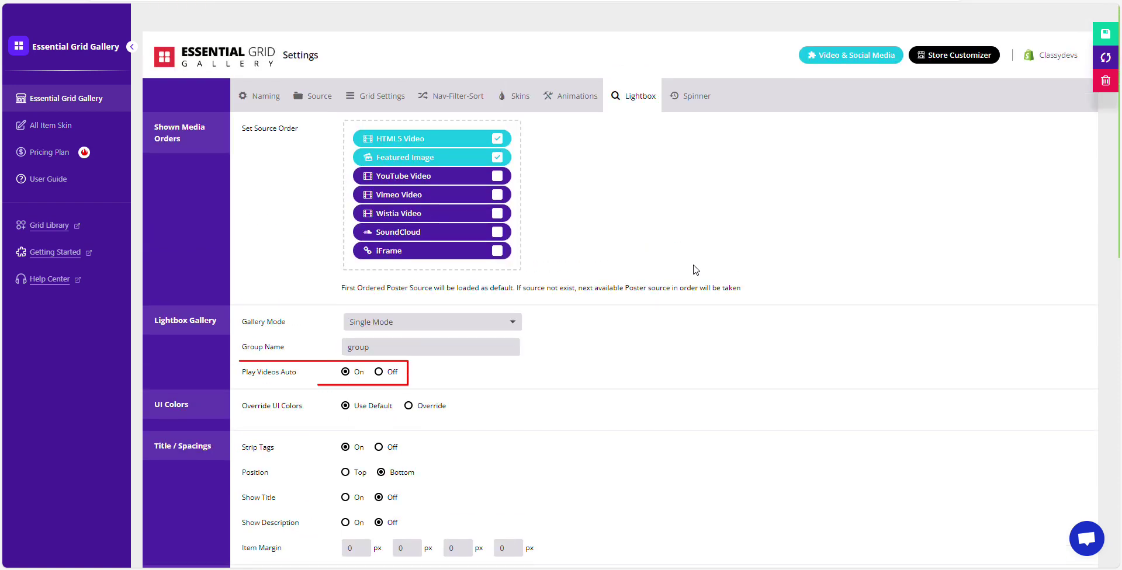
{"action": "left_click", "coordinate": [379, 374]}
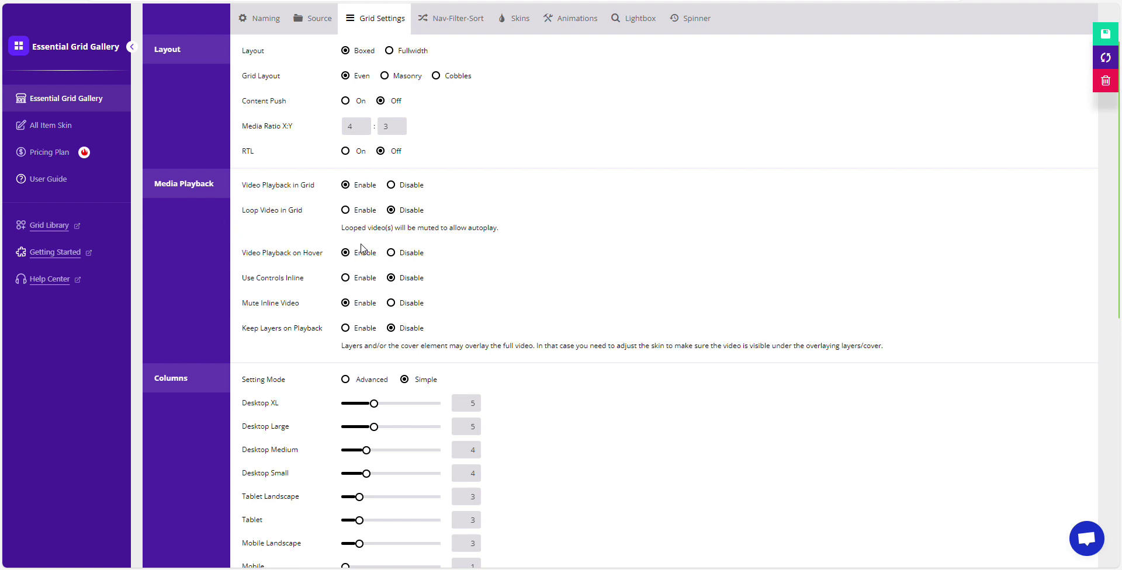
{"action": "scroll", "coordinate": [361, 248], "scroll_direction": "down", "scroll_amount": 15}
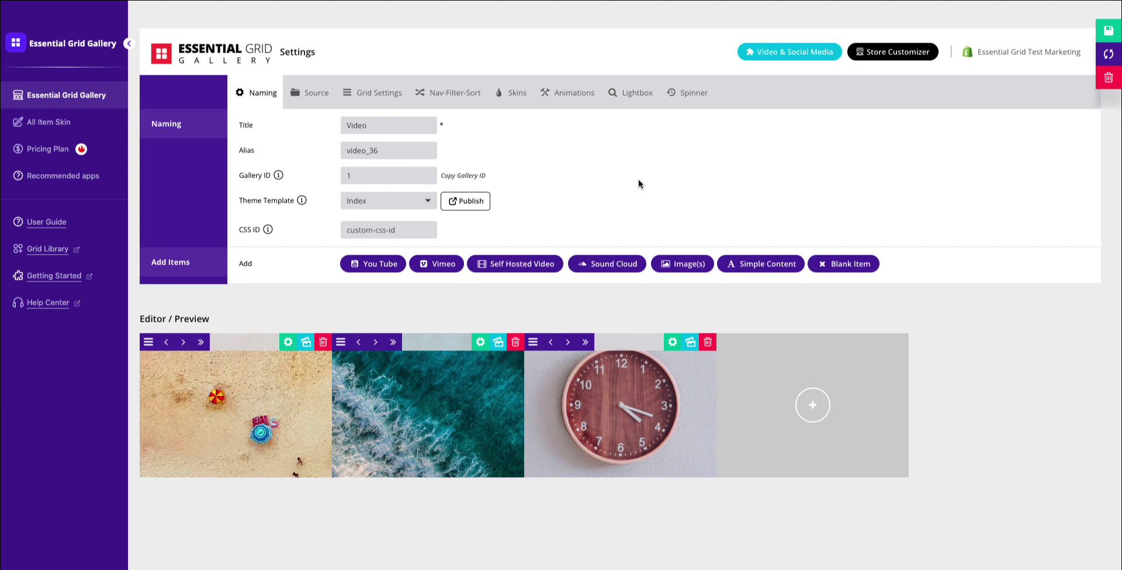
Copy the Video gallery's ID 1 and publish the gallery to the Index theme template
{"action": "mouse_move", "coordinate": [280, 177]}
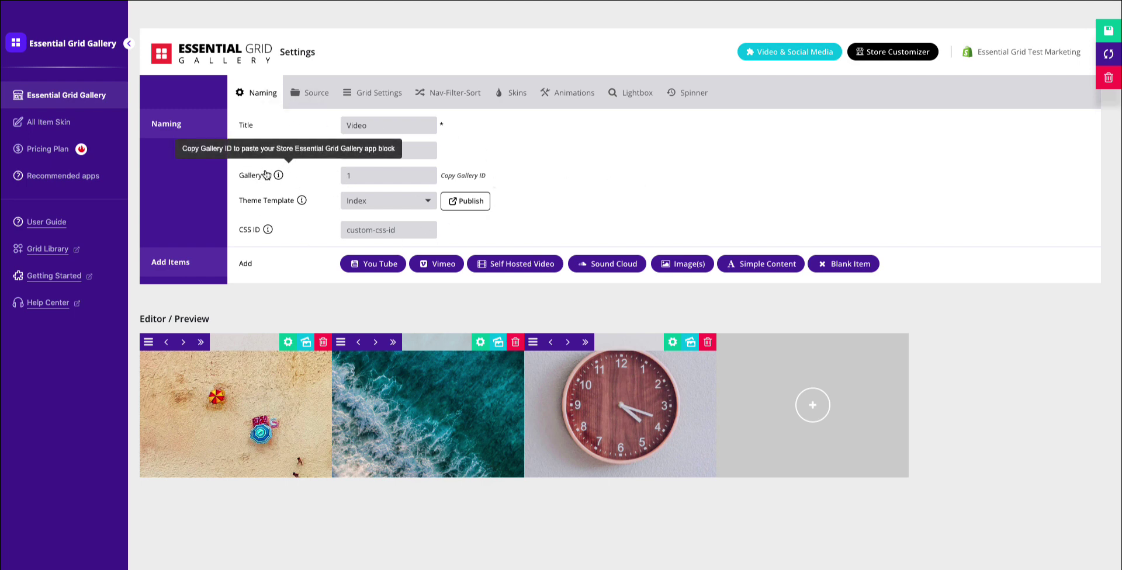
{"action": "double_click", "coordinate": [346, 175]}
{"action": "right_click", "coordinate": [345, 175]}
{"action": "left_click", "coordinate": [371, 201]}
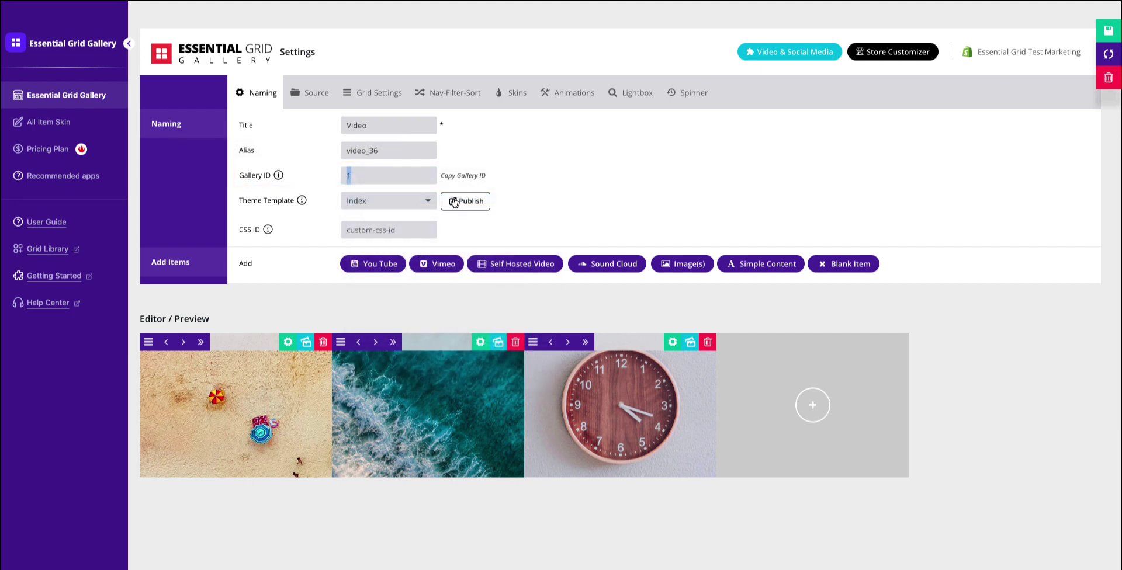
{"action": "left_click", "coordinate": [545, 182]}
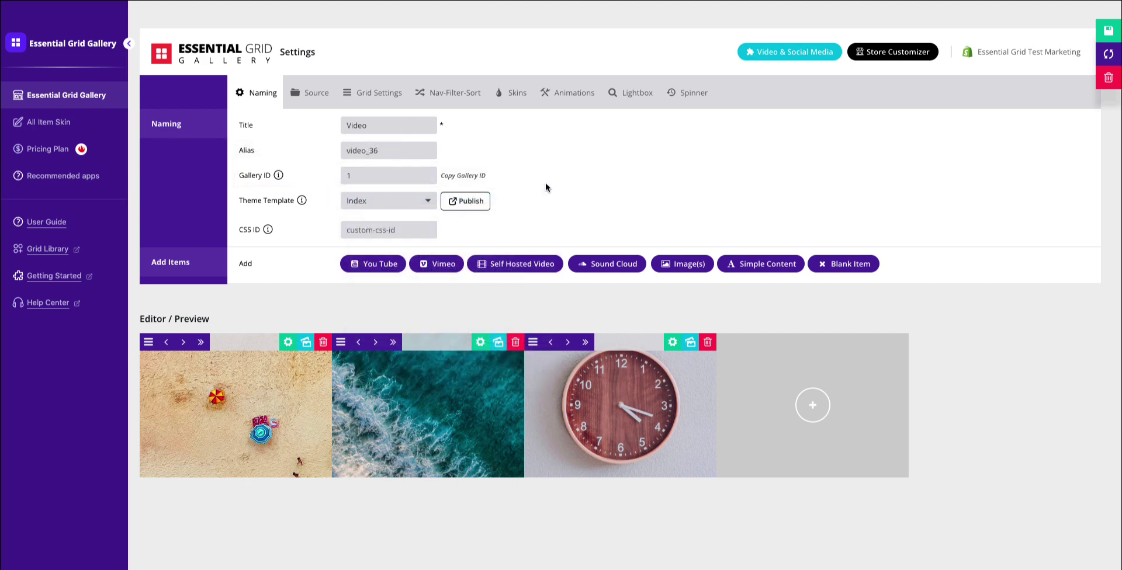
{"action": "left_click", "coordinate": [468, 202]}
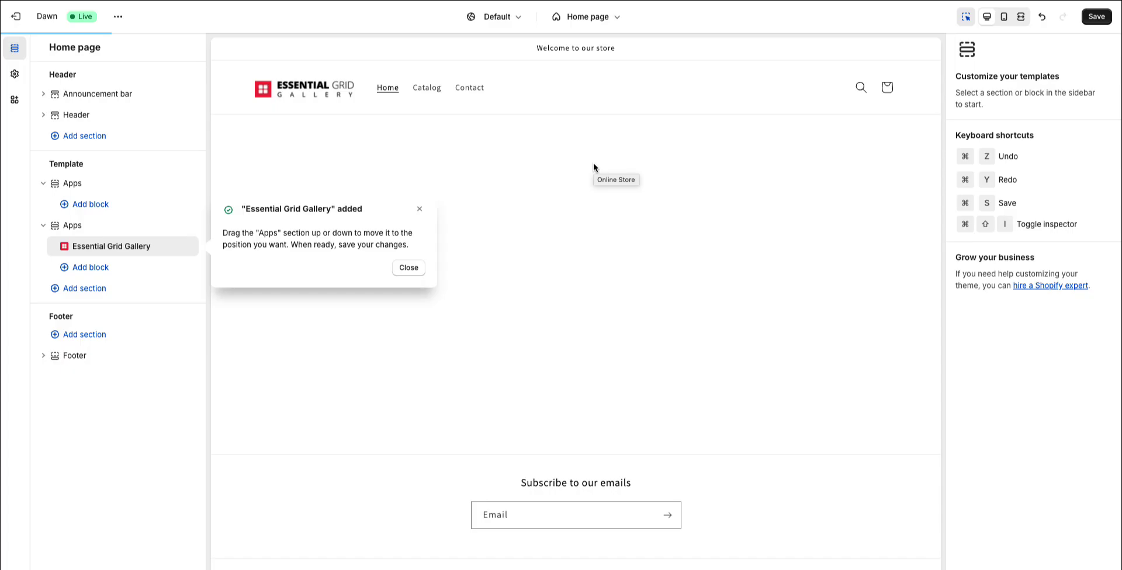
Check that the Essential Grid Gallery block on the Dawn home page uses Gallery Id 1
{"action": "left_click", "coordinate": [82, 249]}
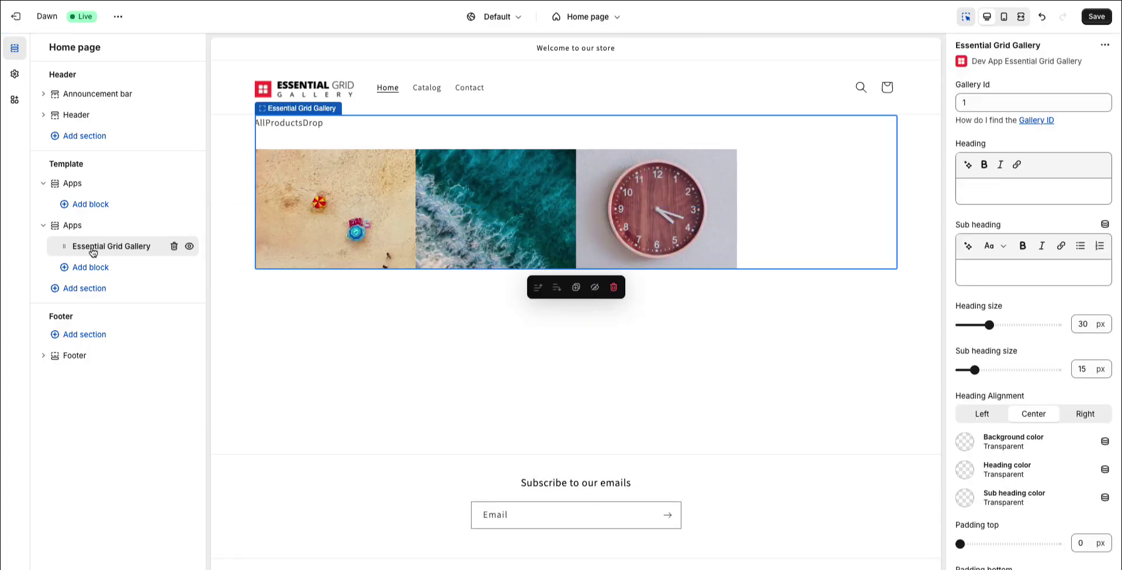
{"action": "left_click", "coordinate": [984, 103]}
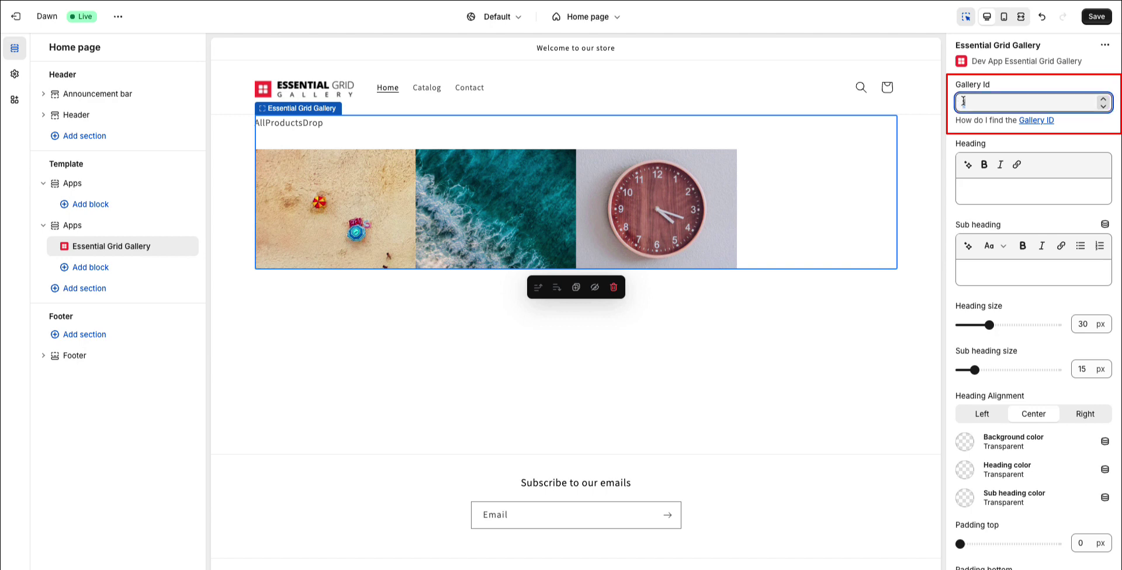
{"action": "right_click", "coordinate": [979, 101]}
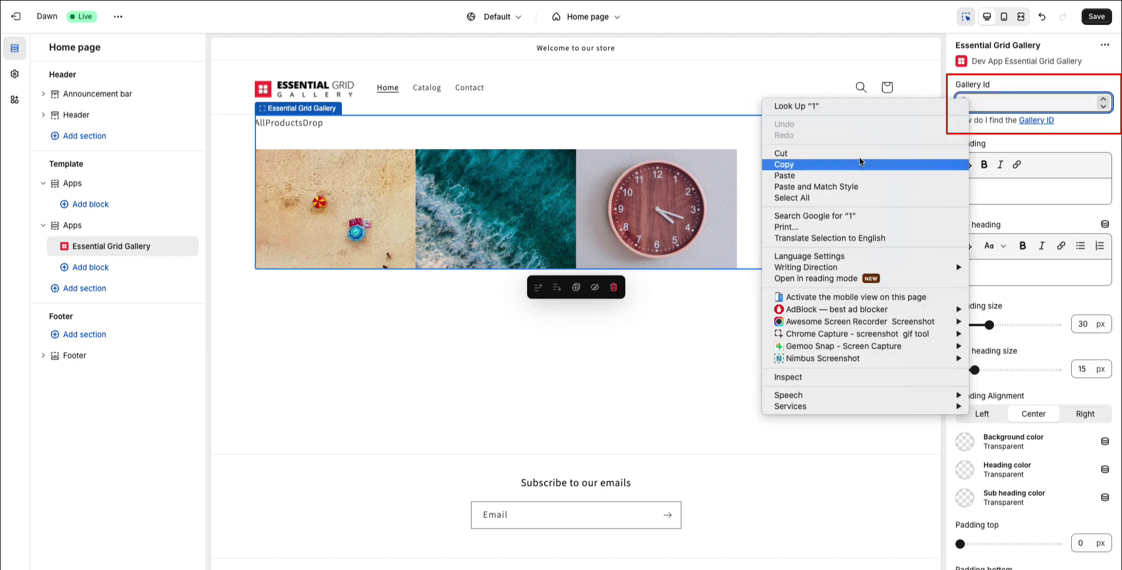
{"action": "left_click", "coordinate": [1009, 100]}
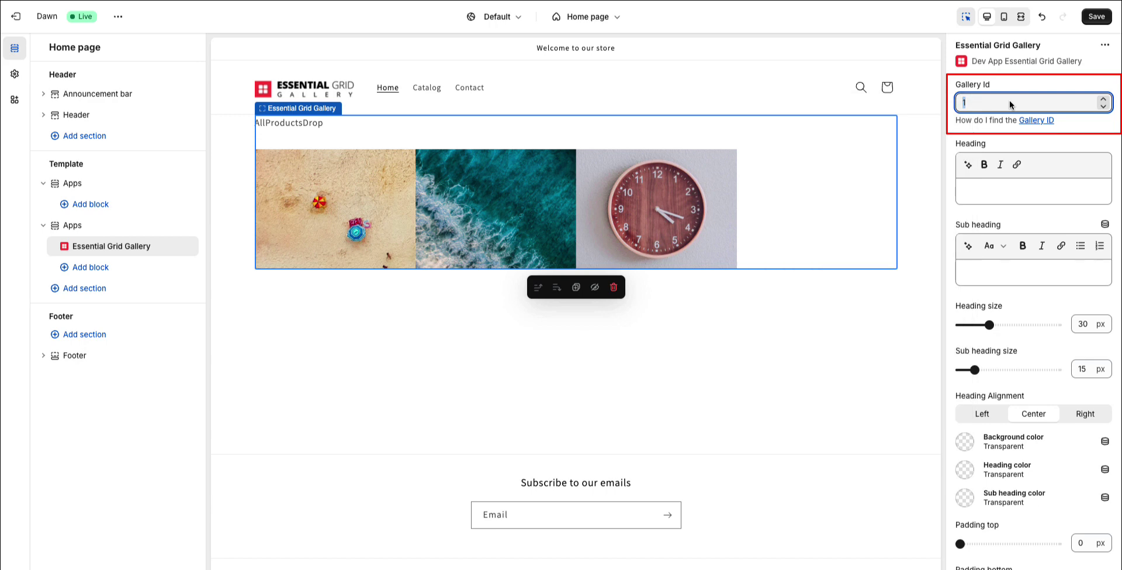
{"action": "left_click", "coordinate": [822, 82]}
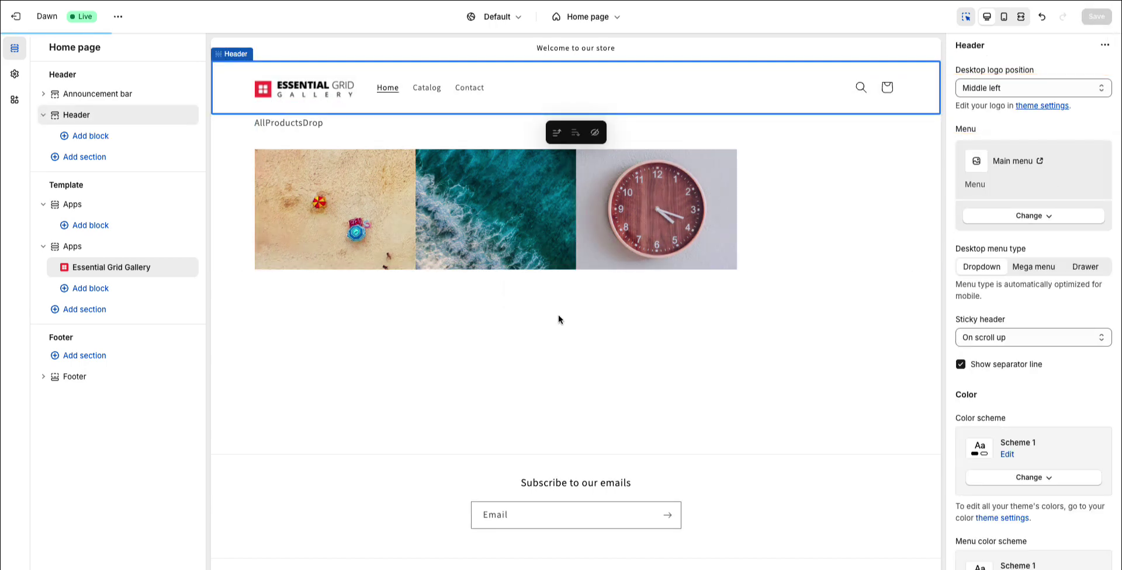
{"action": "left_click", "coordinate": [119, 18]}
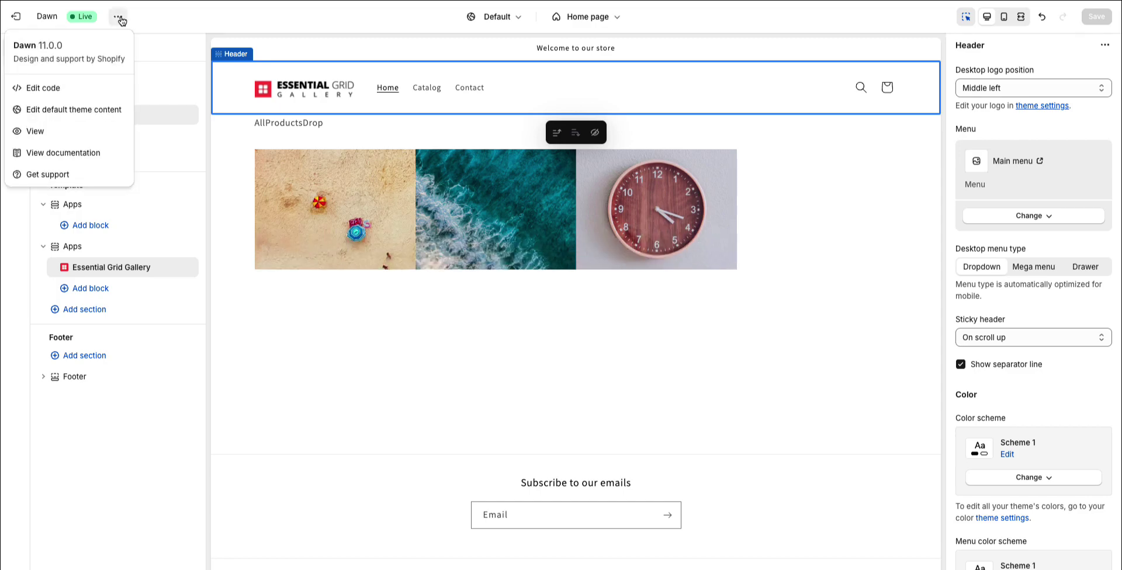
On the live storefront, play the clock, ocean and desert tiles' videos in the lightbox
{"action": "left_click", "coordinate": [82, 131]}
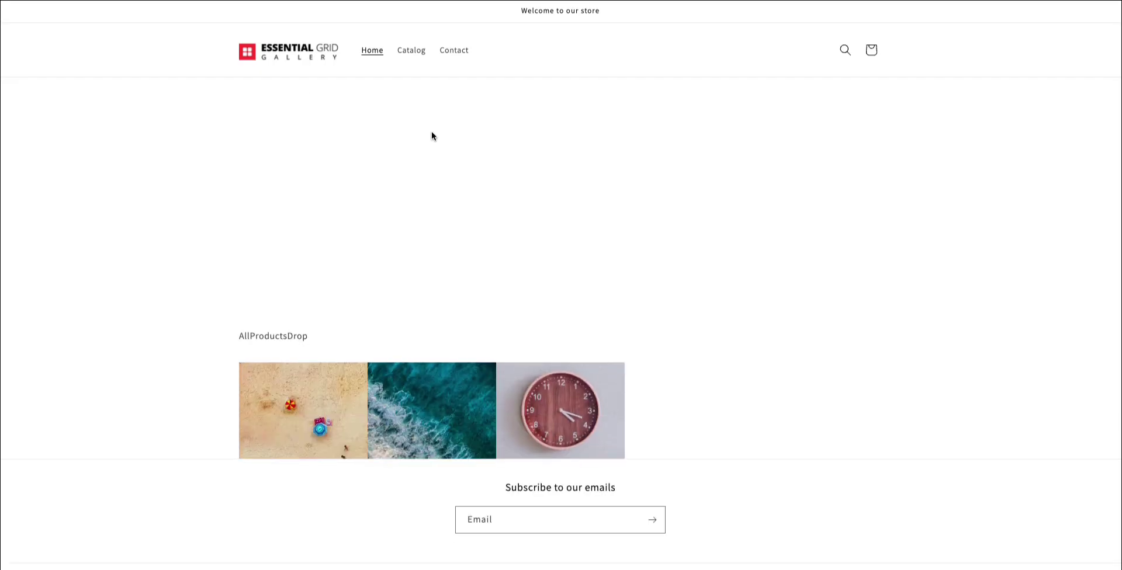
{"action": "left_click", "coordinate": [526, 398]}
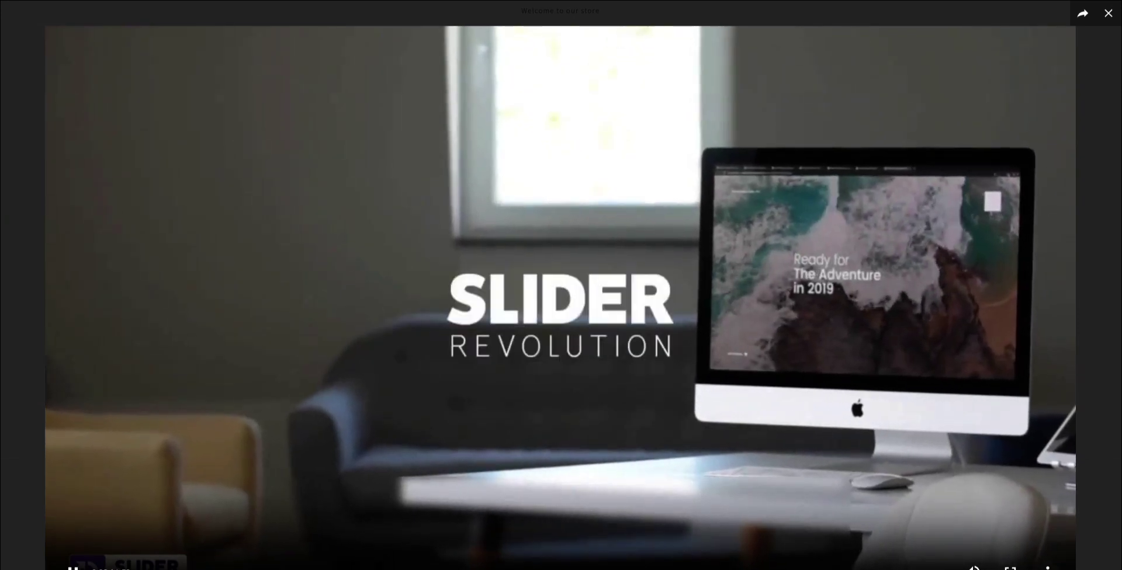
{"action": "left_click", "coordinate": [1103, 25]}
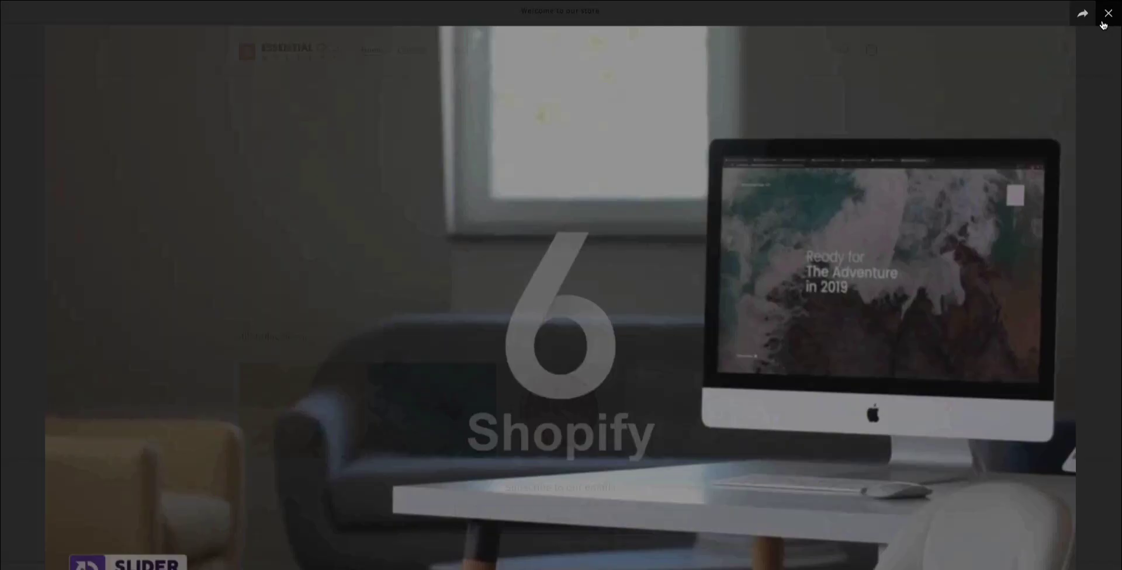
{"action": "left_click", "coordinate": [409, 389]}
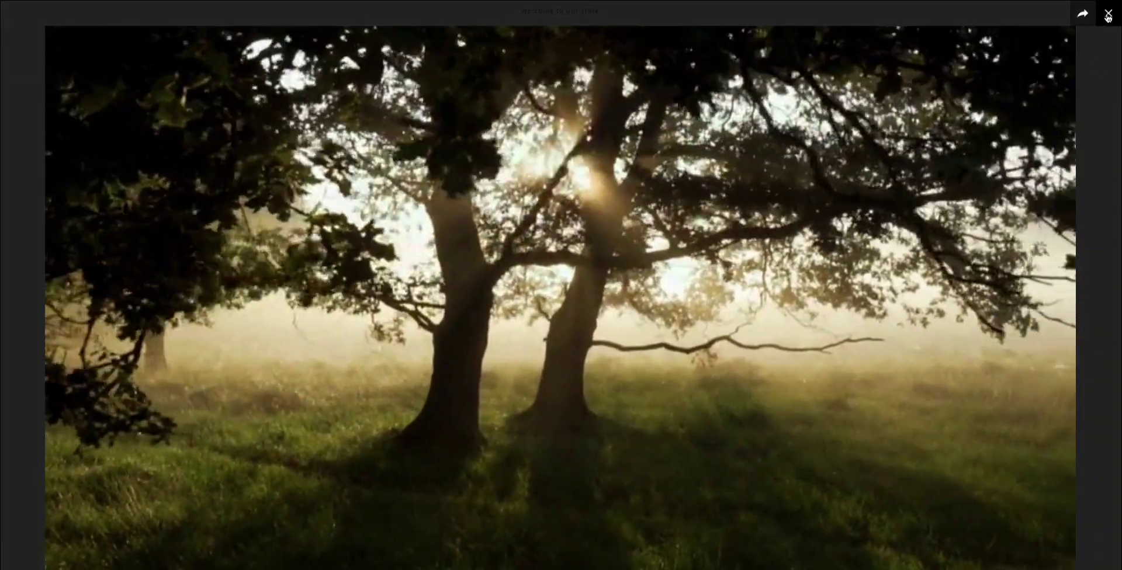
{"action": "left_click", "coordinate": [1107, 14]}
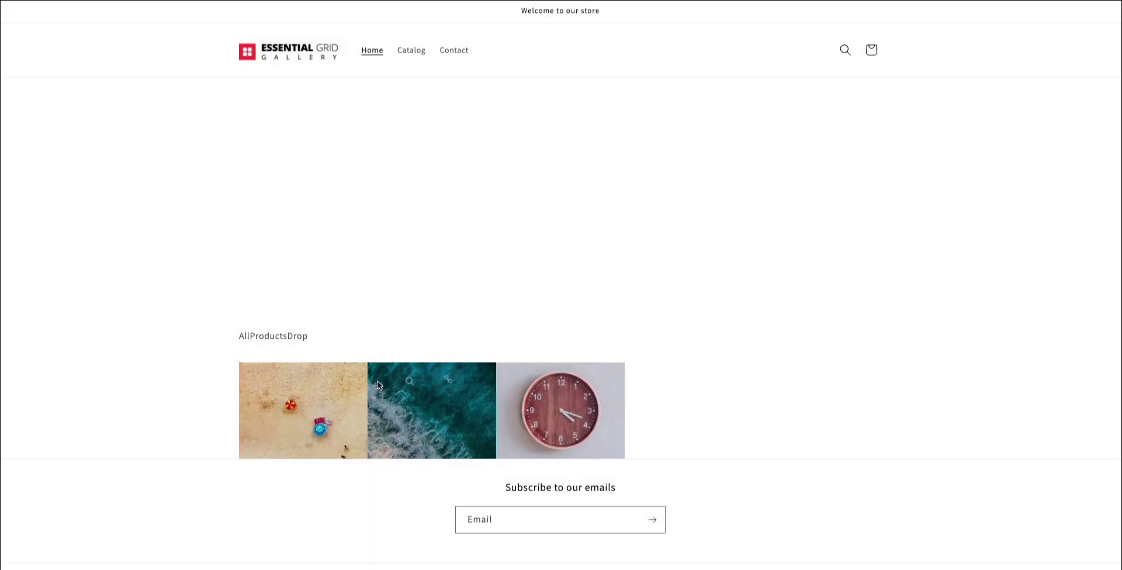
{"action": "left_click", "coordinate": [280, 389]}
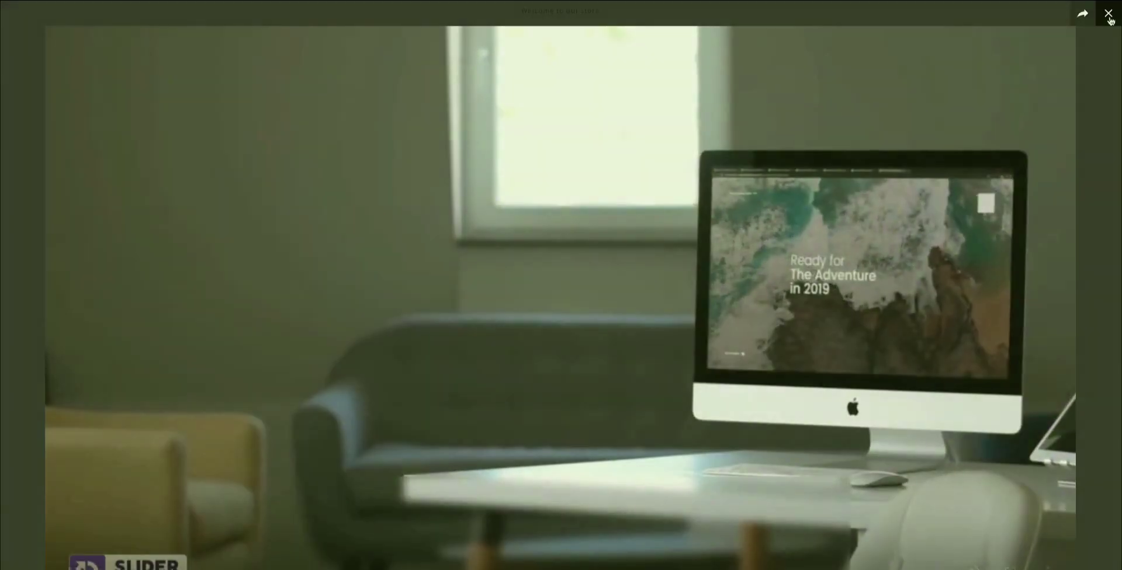